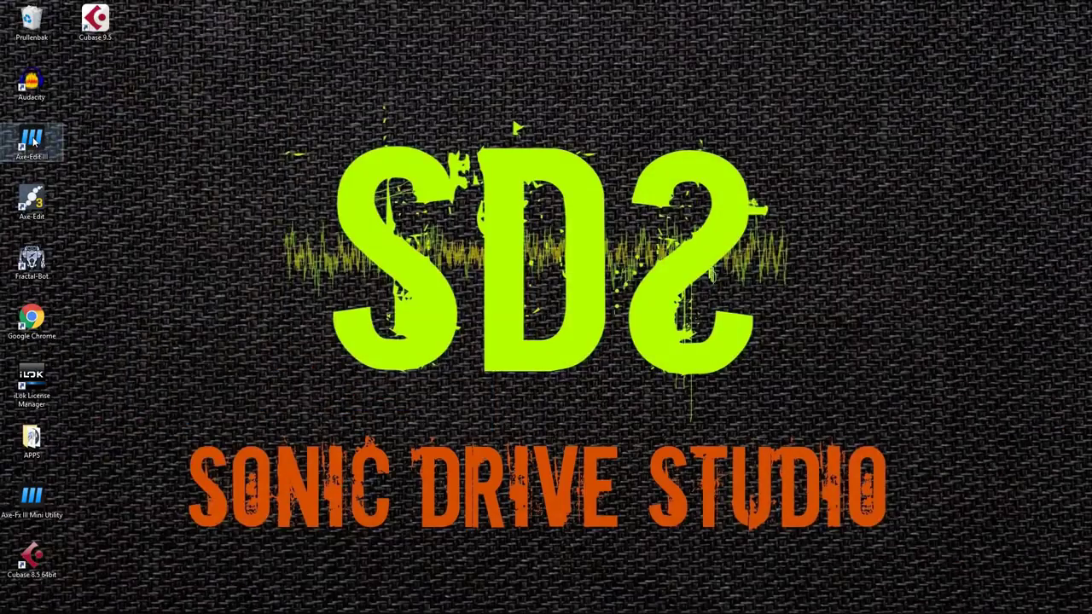
- Launch Axe-Edit III and load the empty preset 384 from the preset browser
double_click(32, 142)
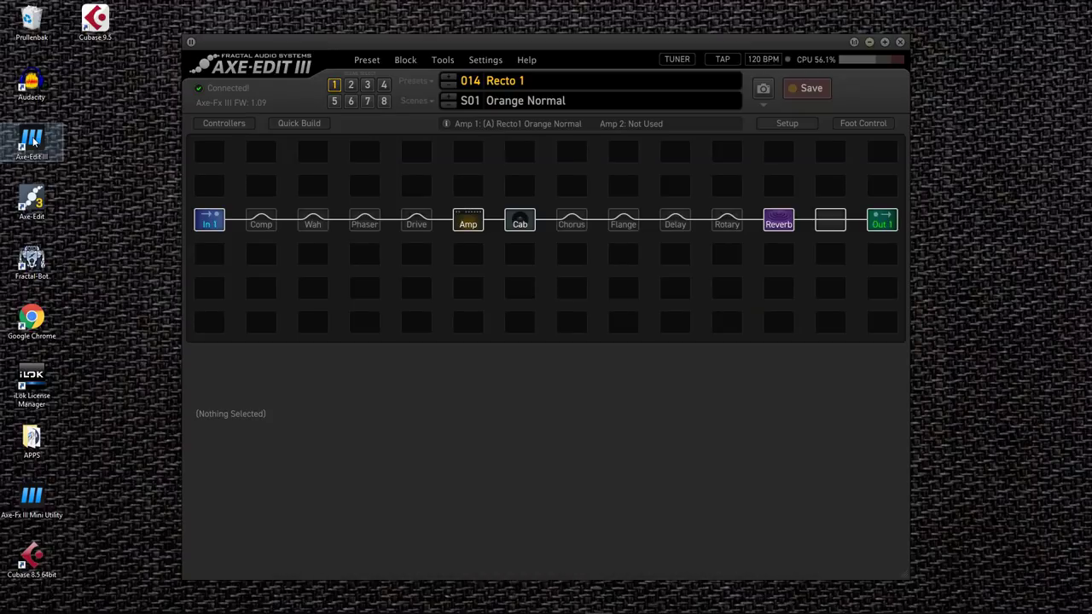
left_click(432, 80)
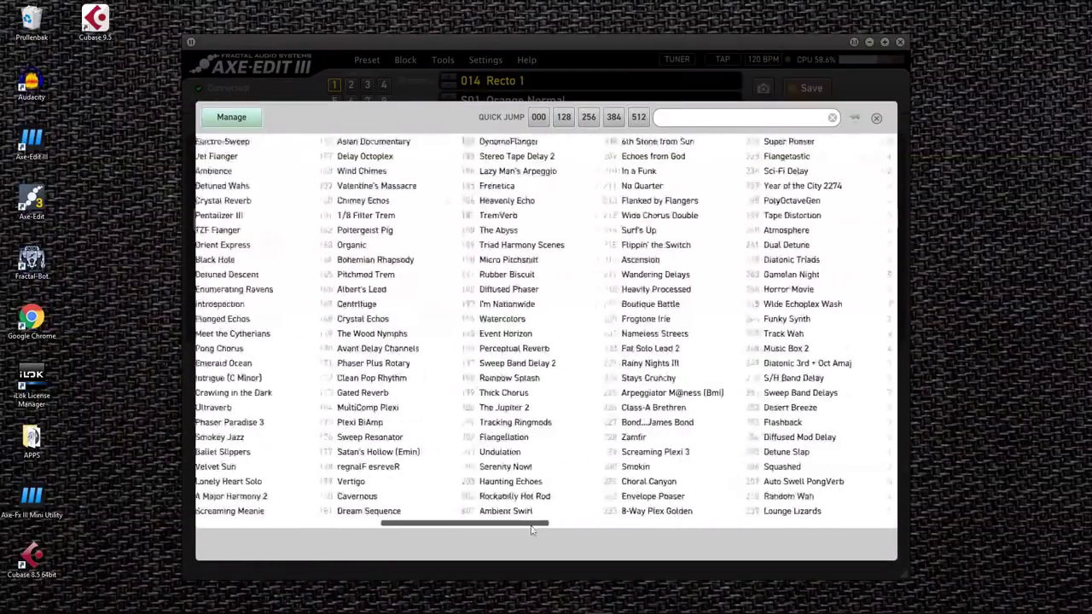
left_click_drag(531, 530, 807, 537)
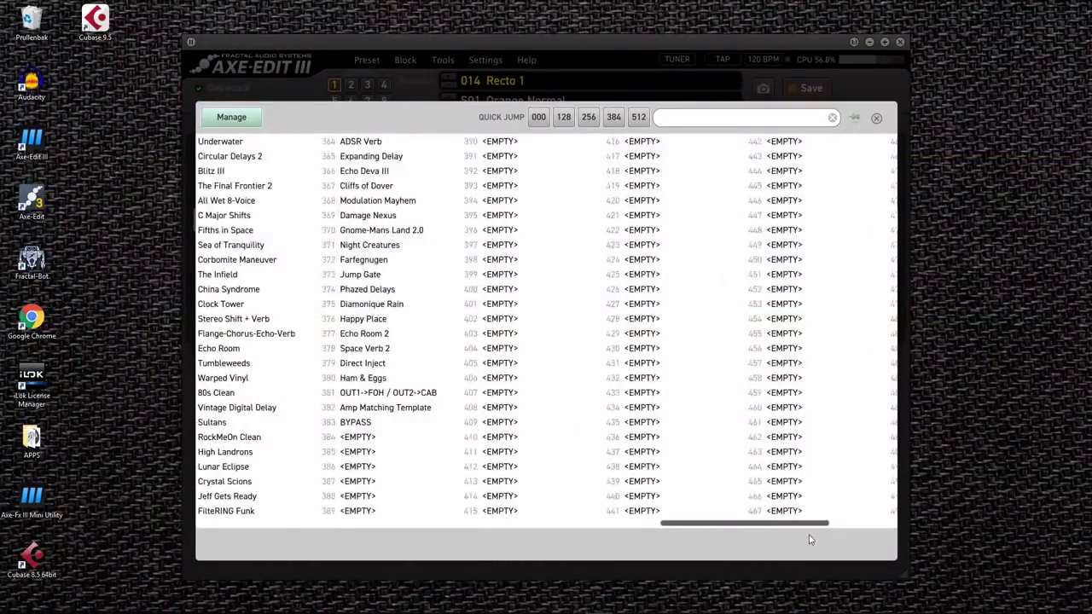
left_click(362, 437)
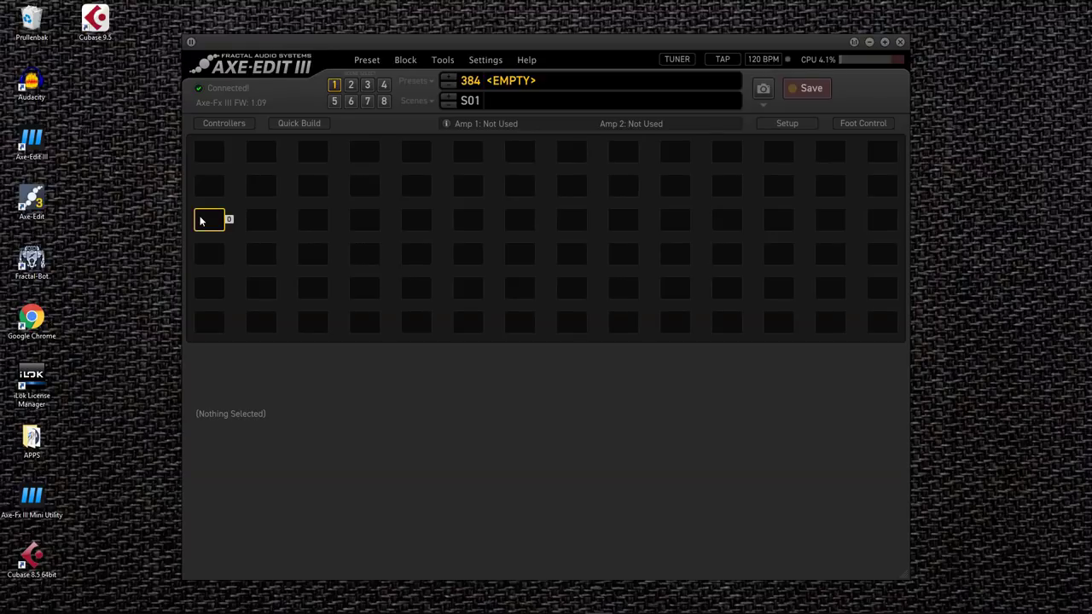
- Fill the middle grid row with shunt blocks joined into one chain
left_click_drag(229, 222, 862, 219)
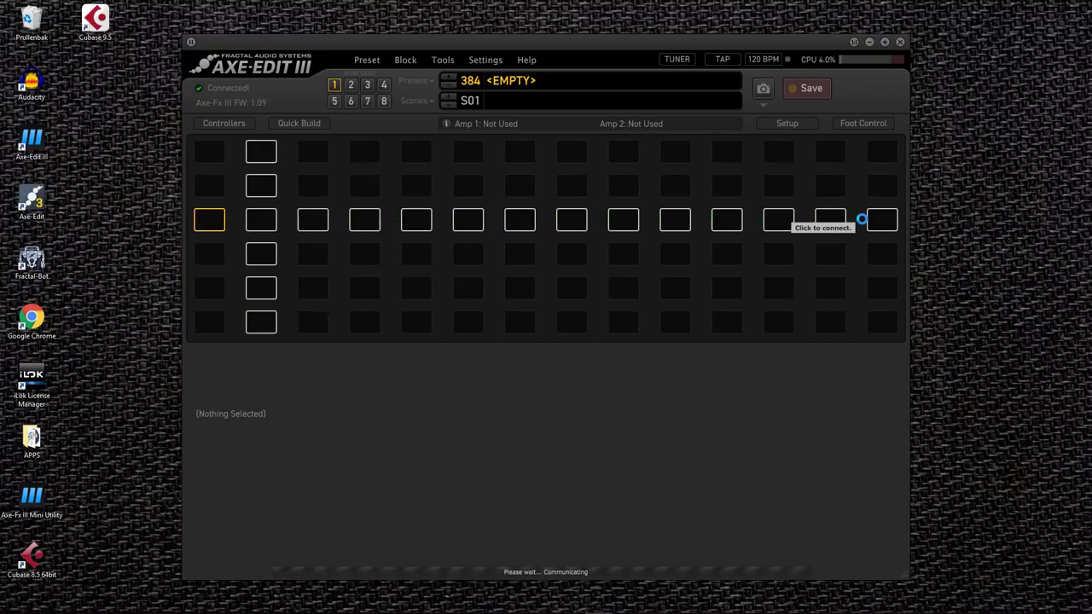
left_click(862, 219)
left_click(209, 220)
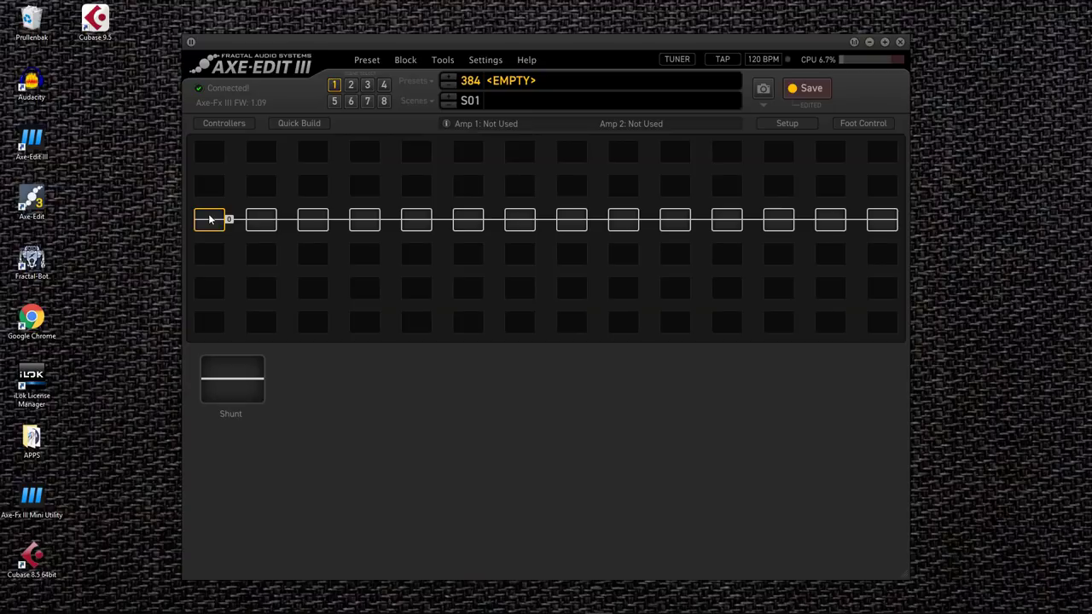
- Make the row's first cell Input 1 and its last cell Output 1
right_click(209, 220)
mouse_move(232, 132)
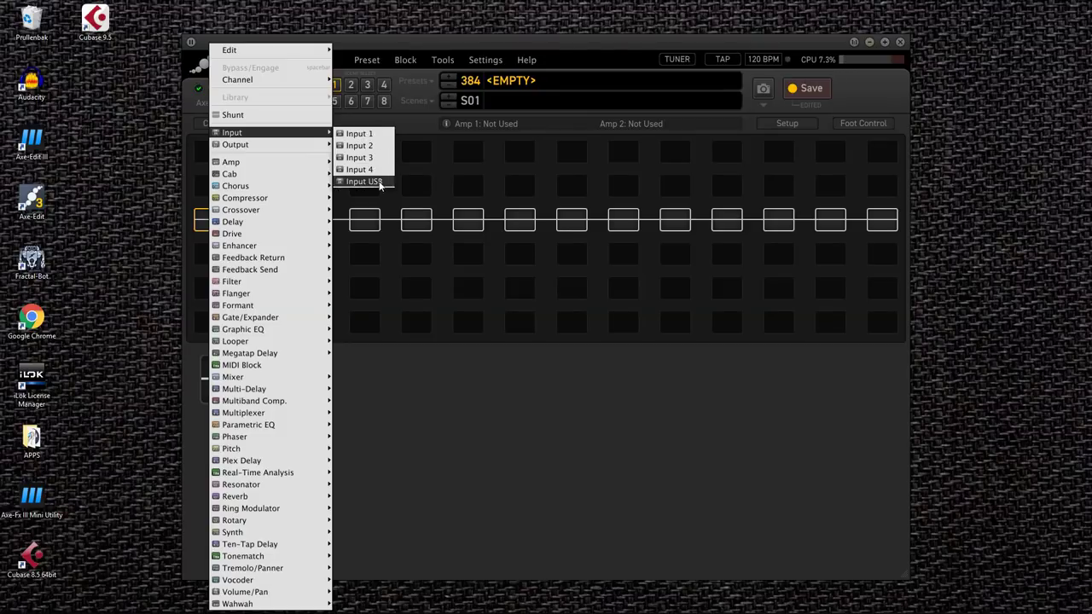
left_click(379, 134)
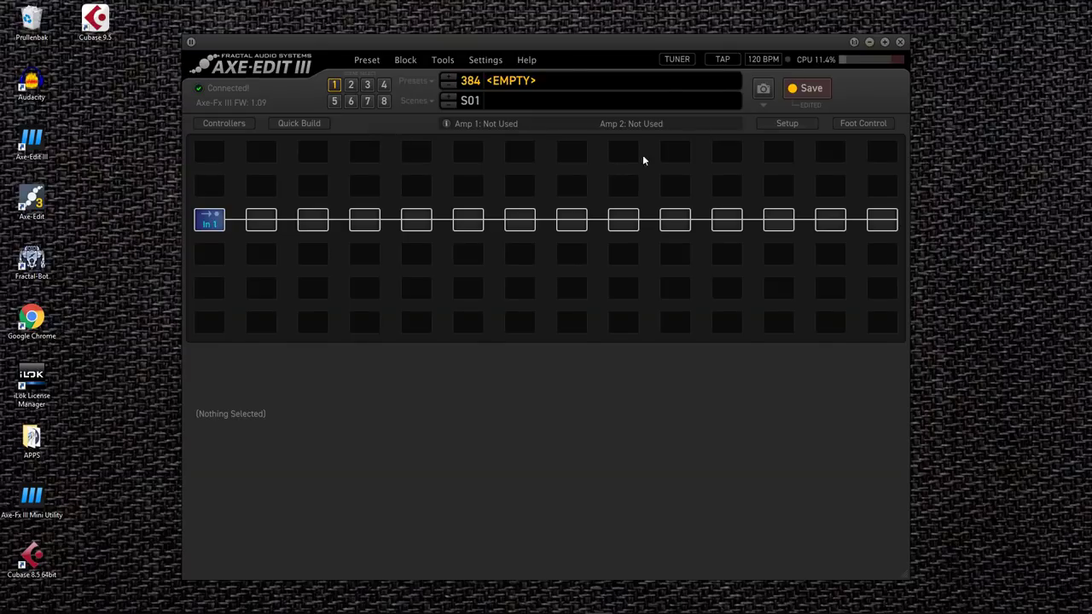
left_click(881, 221)
right_click(881, 222)
mouse_move(779, 144)
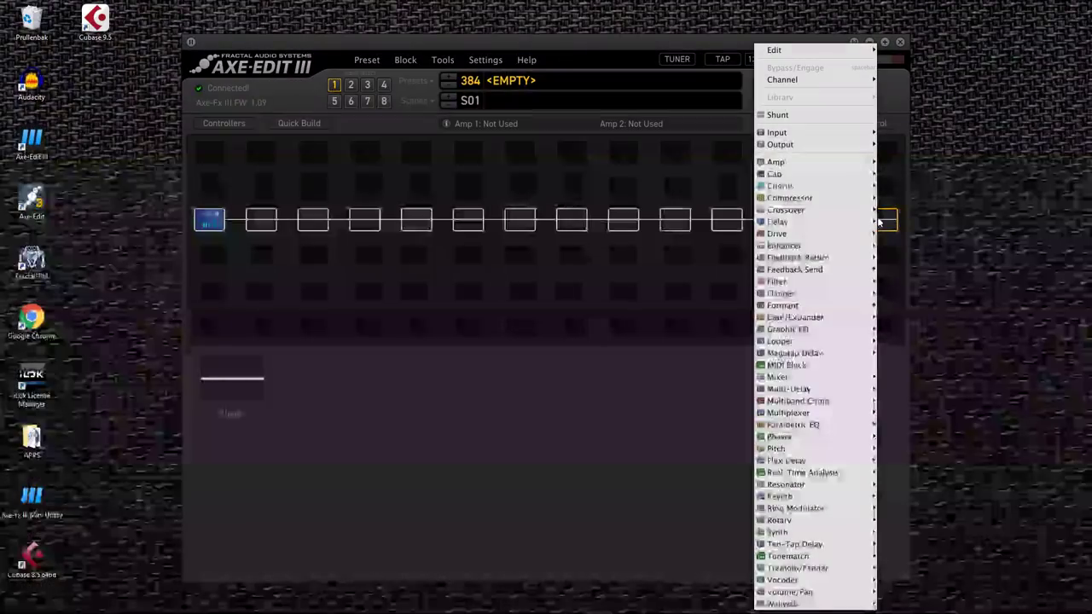
left_click(897, 146)
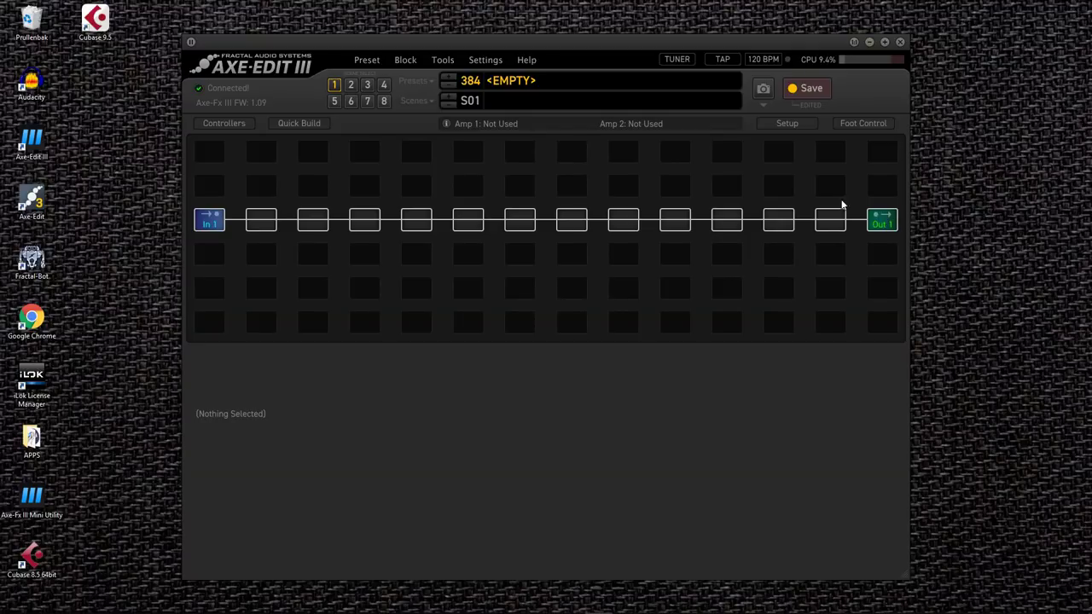
- Insert Amp 1 and, a few cells further along, Cab 1 into the middle-row chain
left_click(413, 223)
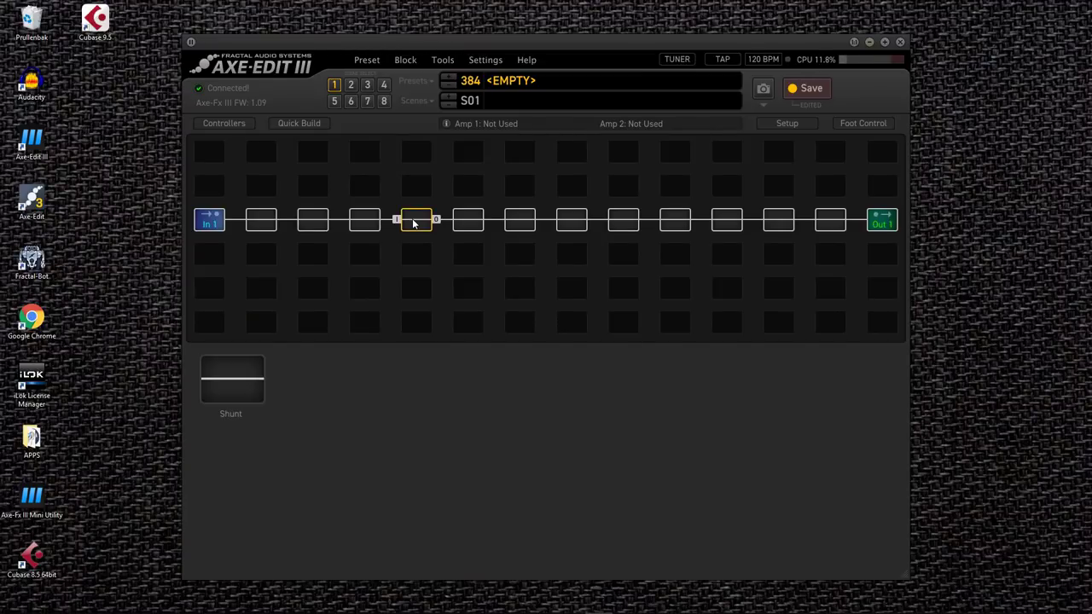
right_click(414, 223)
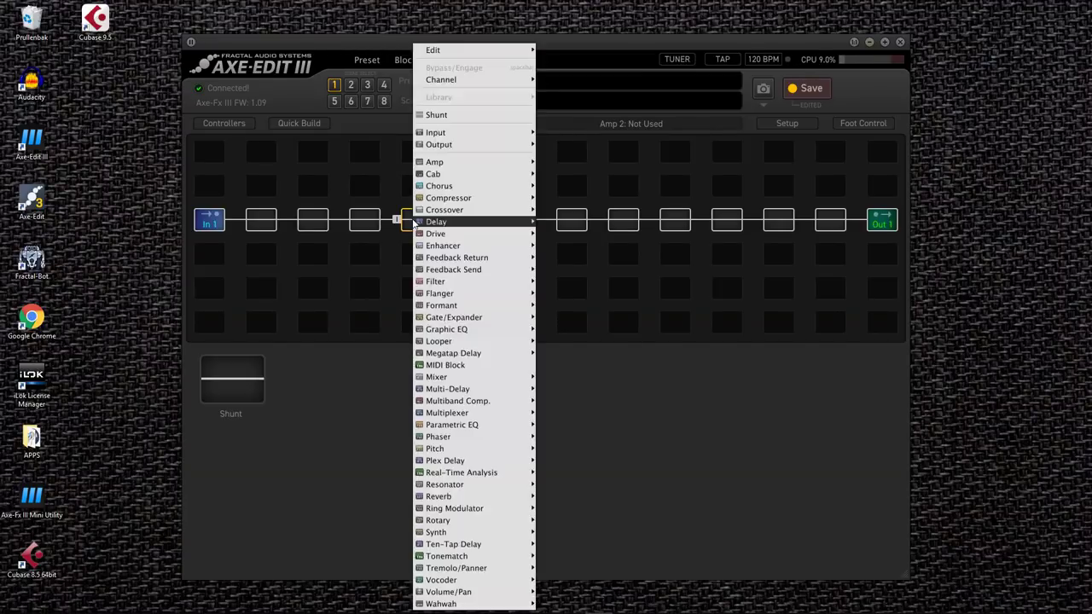
mouse_move(435, 162)
left_click(557, 163)
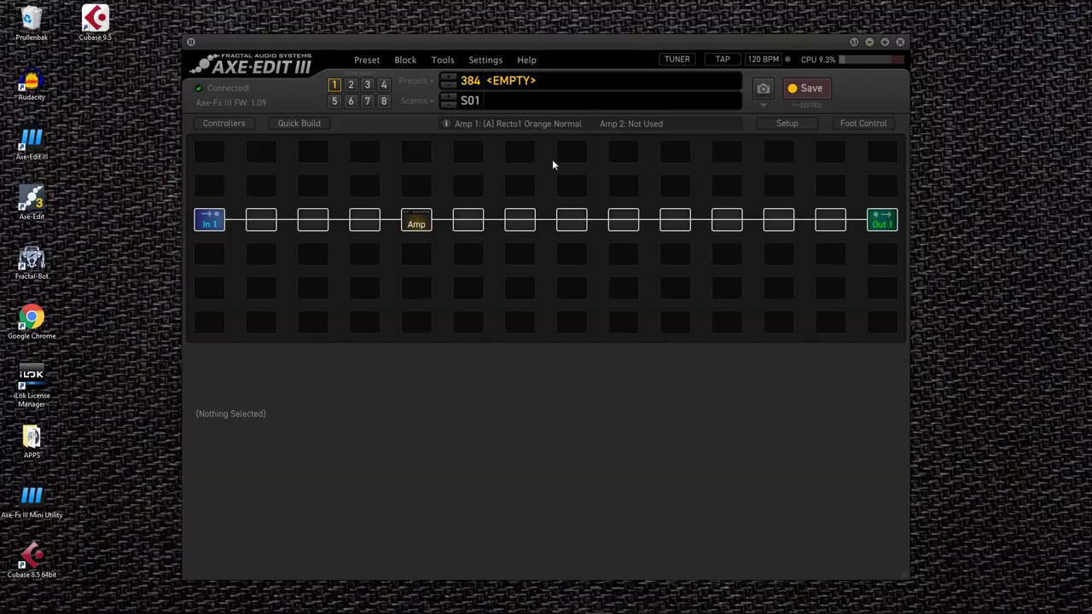
left_click(524, 221)
right_click(520, 219)
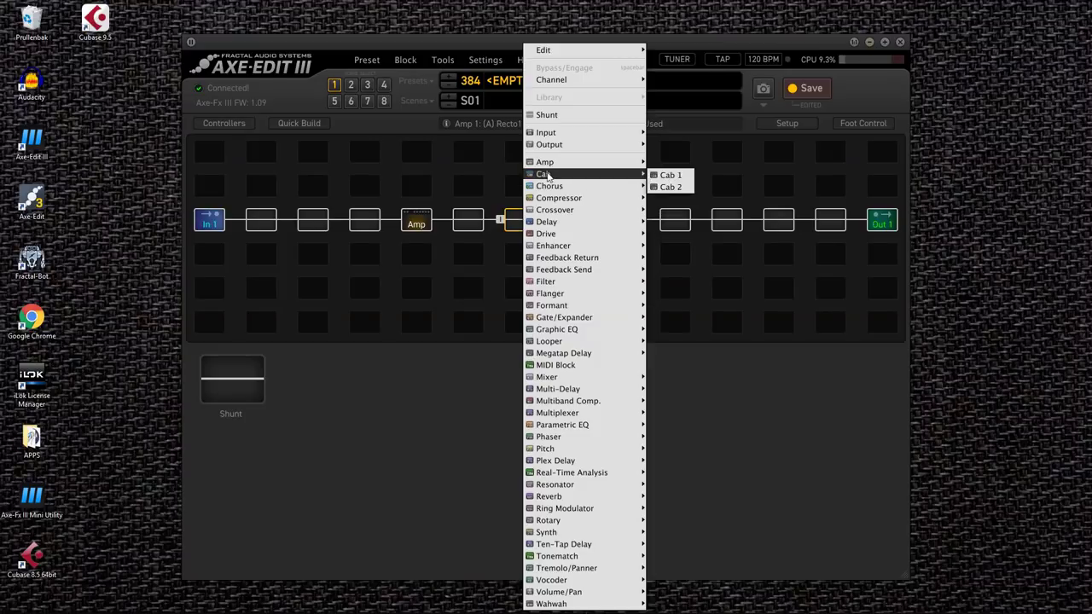
left_click(668, 175)
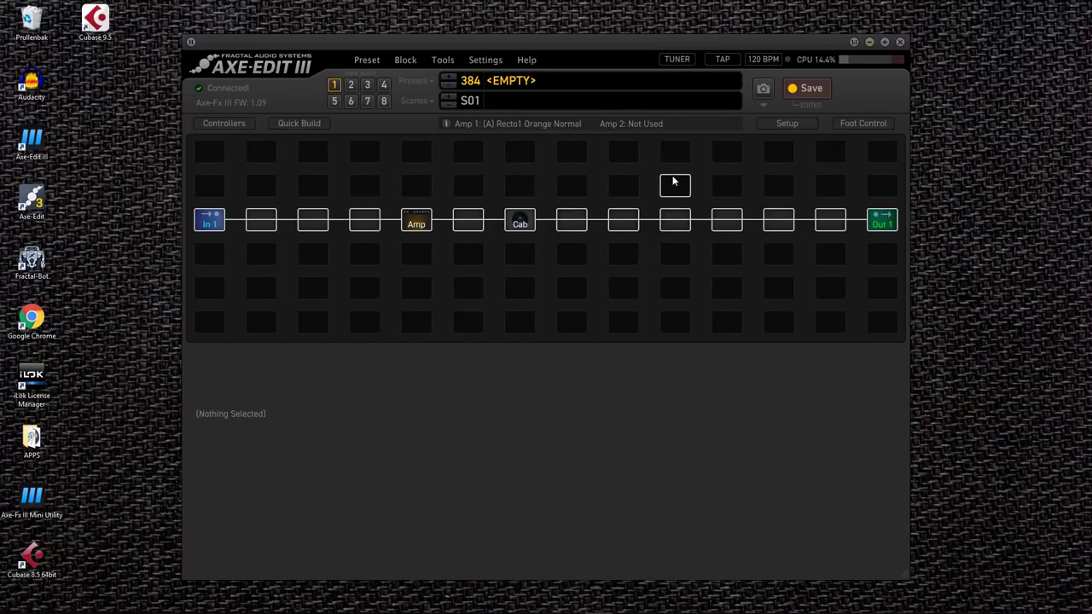
- Switch Cab 1's IR bank from Factory 1 to User 2 in the Cab block settings
left_click(521, 224)
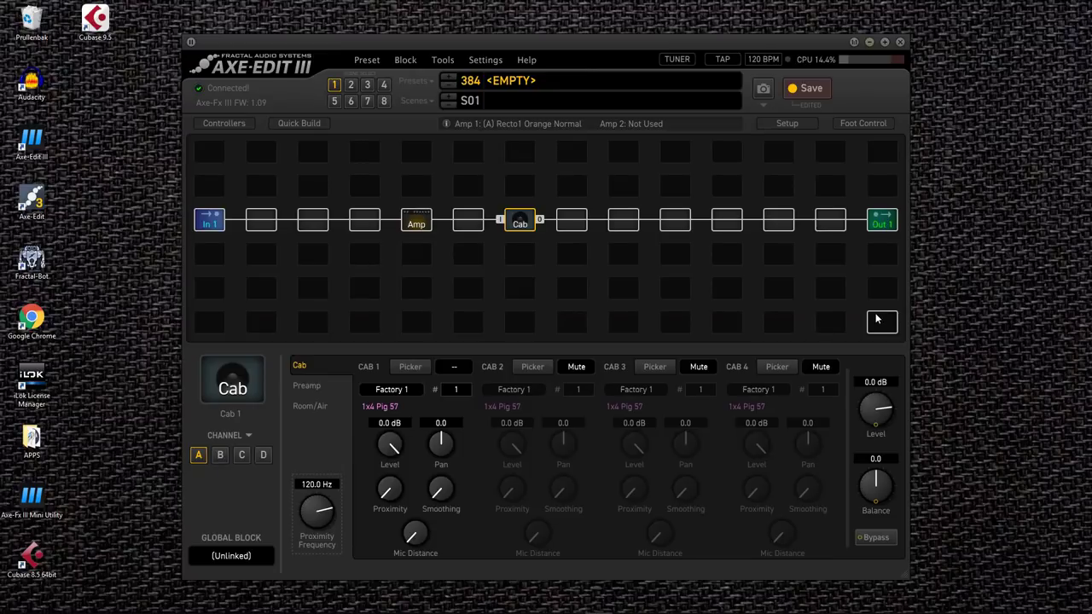
left_click(391, 390)
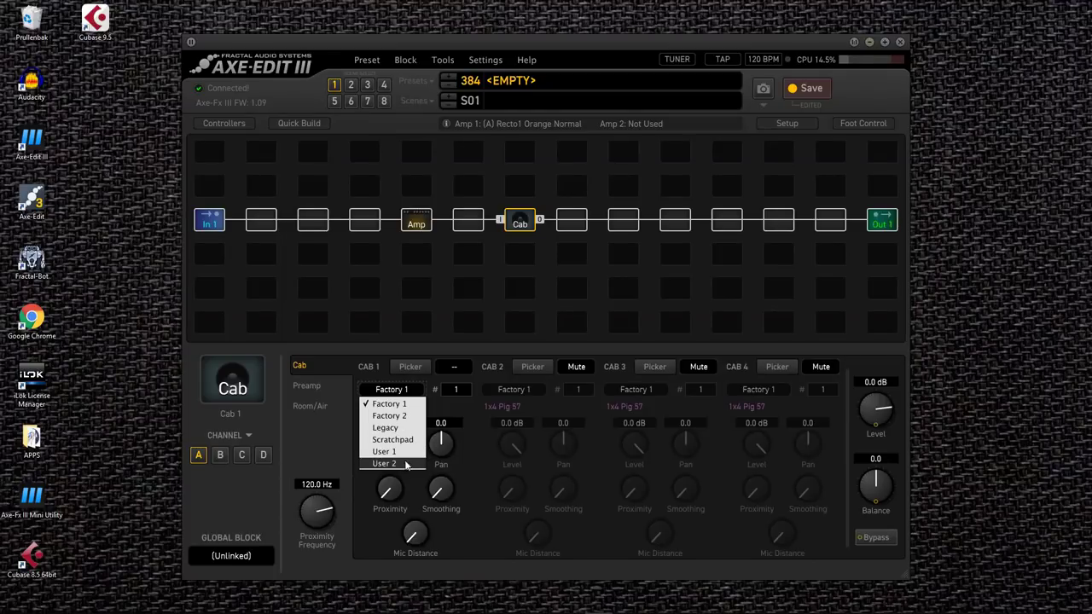
left_click(406, 465)
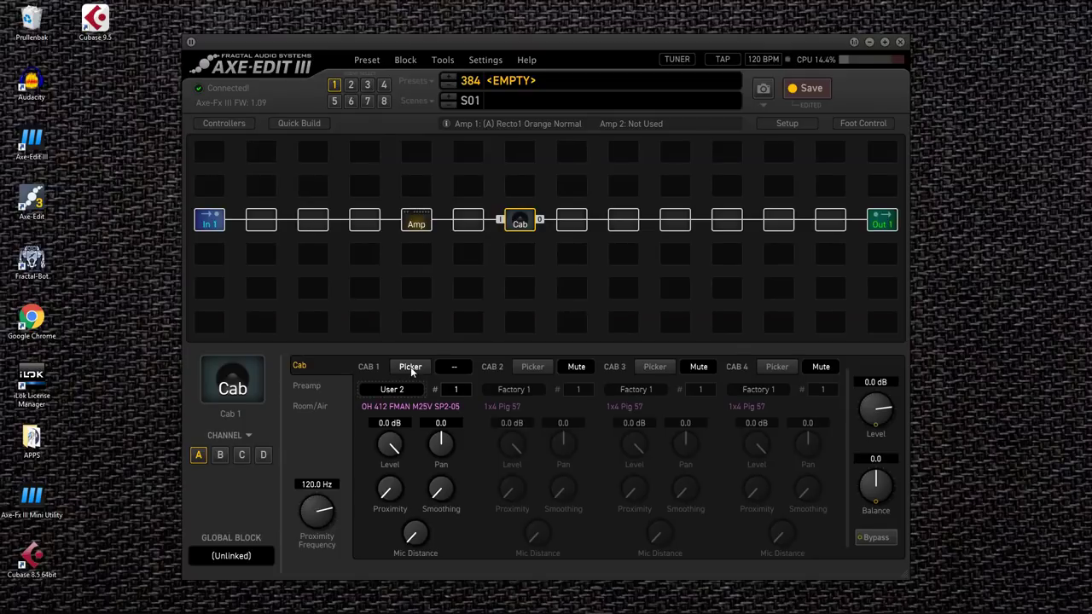
- Load User 2 IR #580, OH 412 RECTO V70B OH1-05, into Cab 1 from the Picker
left_click(411, 368)
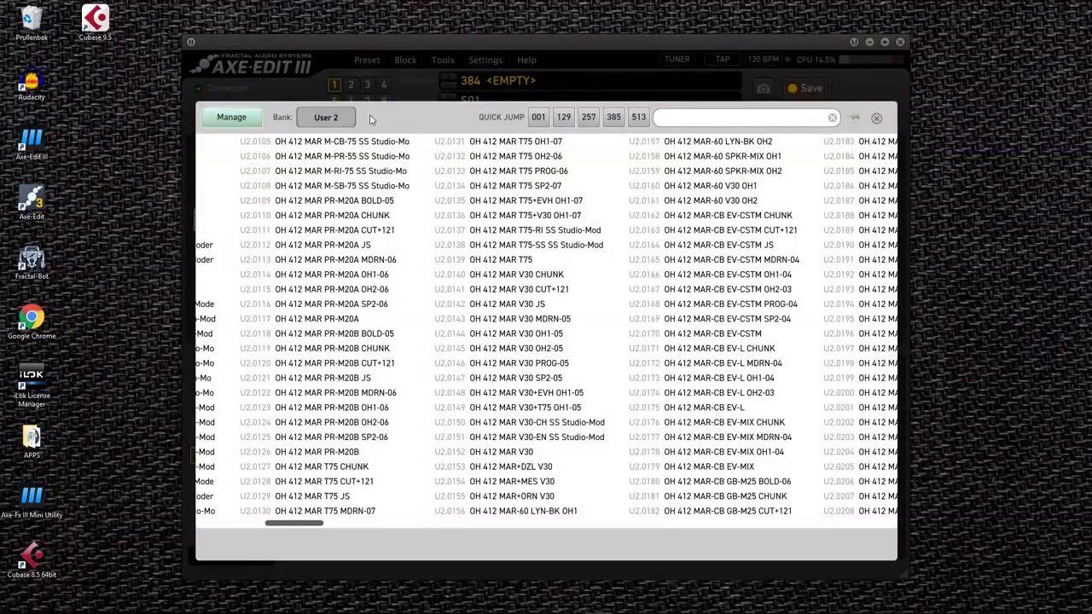
left_click_drag(306, 524, 581, 526)
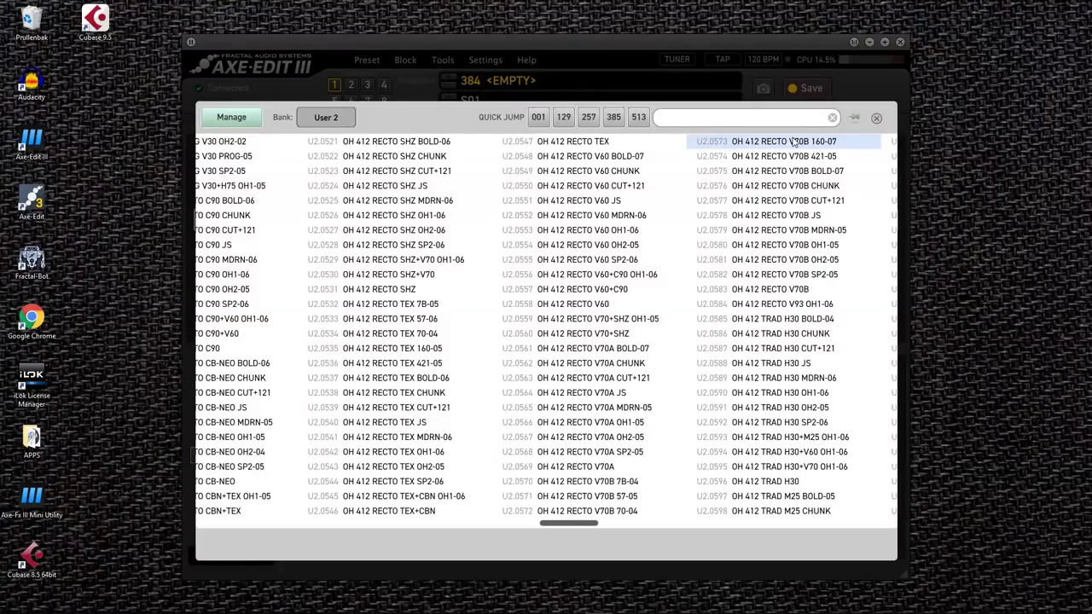
double_click(832, 246)
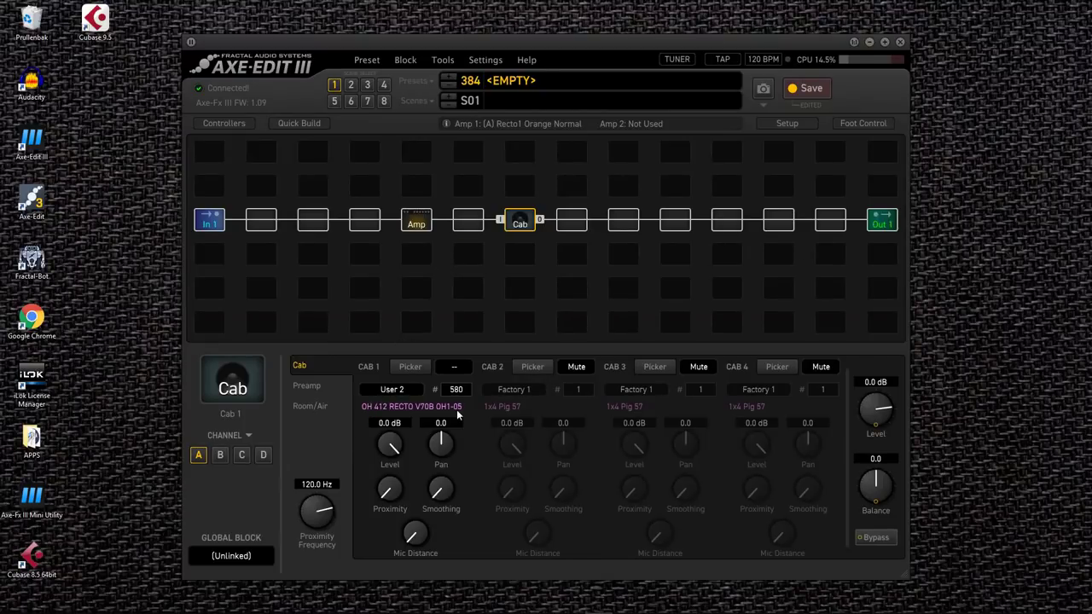
- Set the cab preamp to Modern, High Quality, drive about 0.6, high cut 20000 Hz
left_click(321, 389)
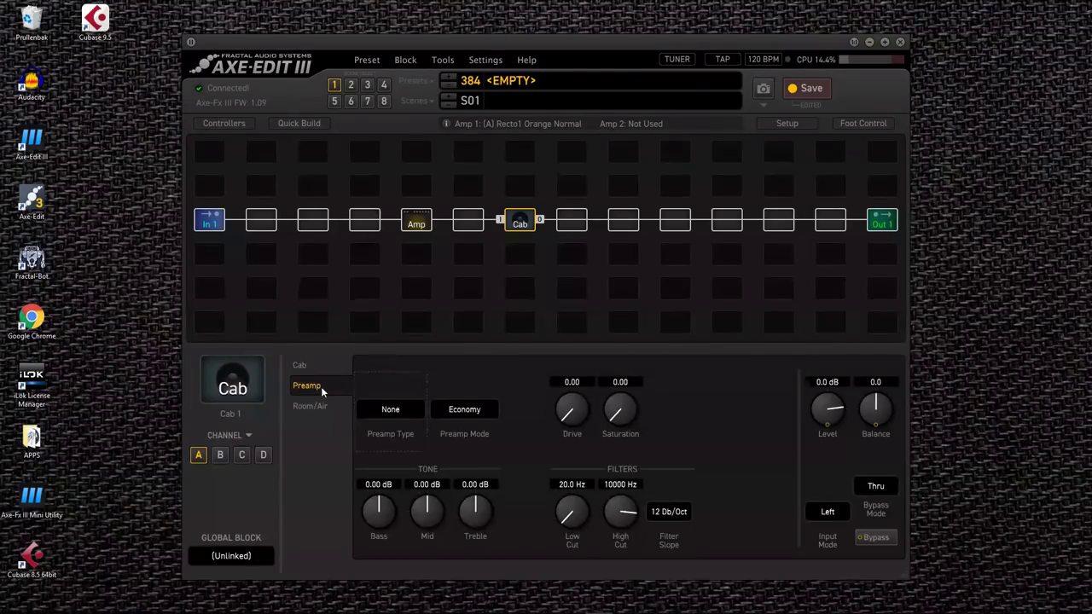
left_click(398, 413)
left_click(401, 475)
left_click(481, 408)
left_click(476, 440)
mouse_move(570, 419)
left_mouse_down()
mouse_move(568, 401)
mouse_move(622, 407)
mouse_move(578, 412)
left_mouse_up()
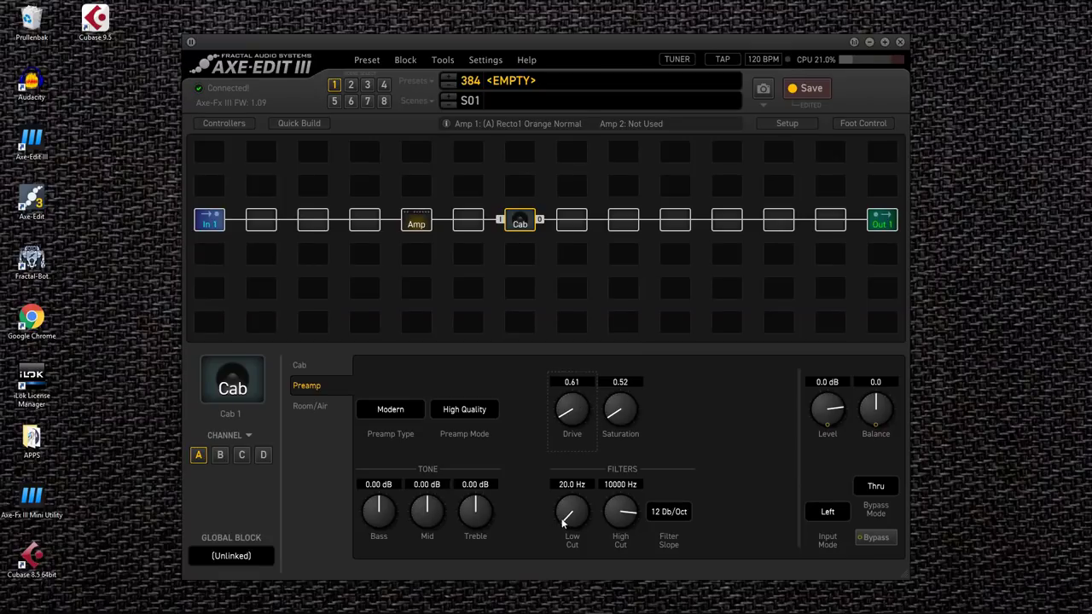
left_click_drag(570, 514, 570, 515)
left_click_drag(624, 506, 636, 443)
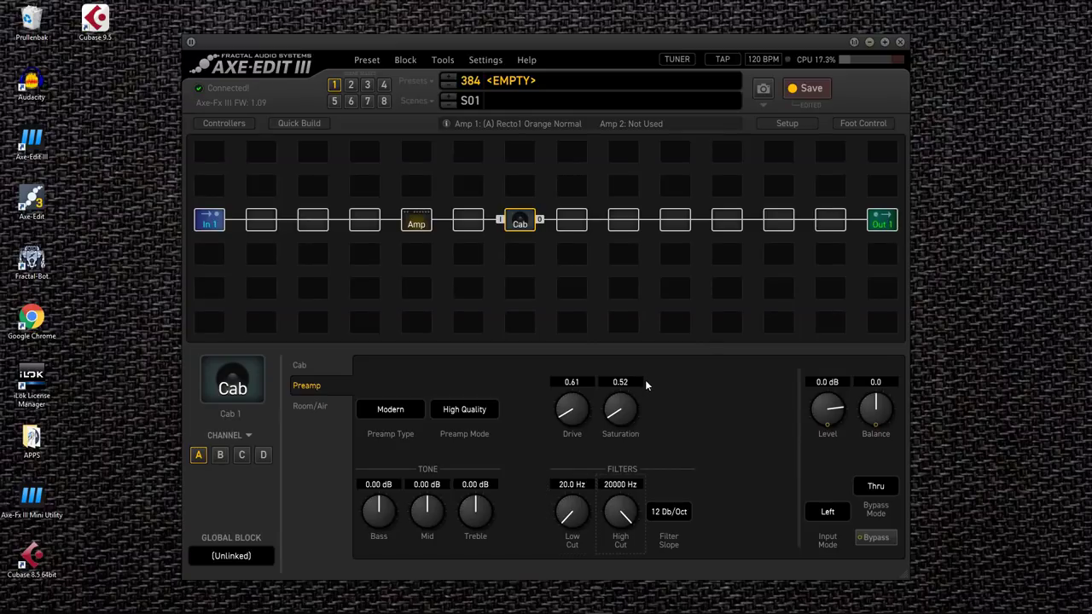
left_click(312, 408)
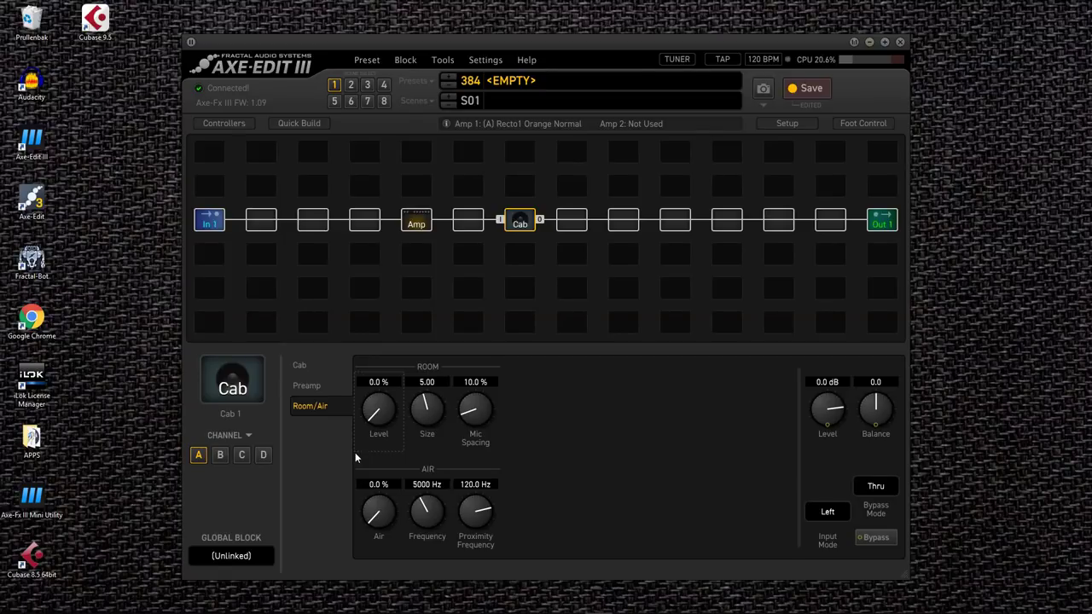
left_click(300, 367)
- Change Amp 1's model from Recto1 Orange Normal to USA IIC++
left_click(417, 223)
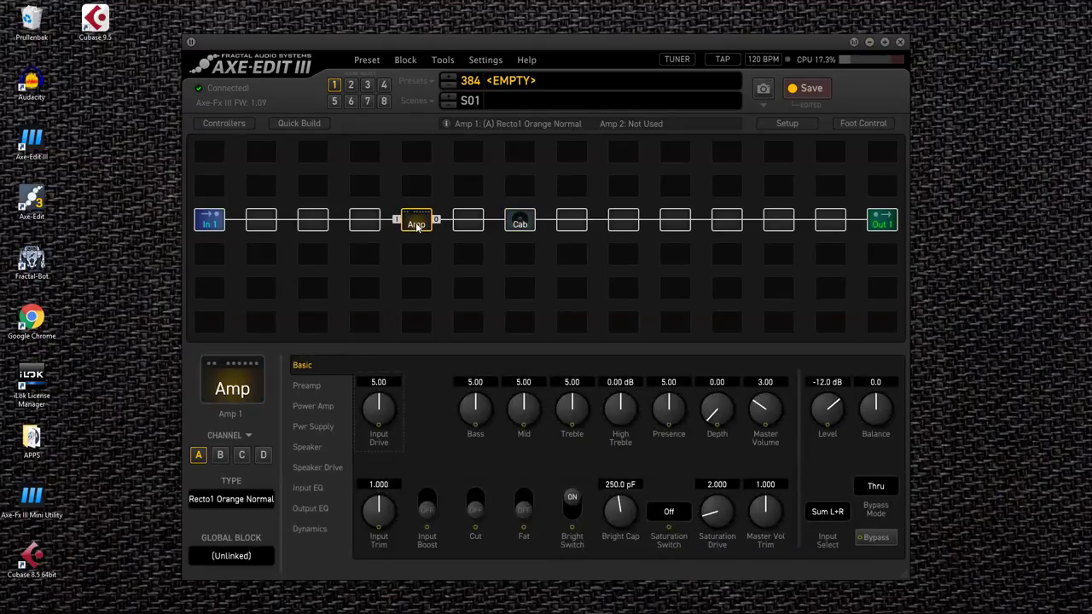
left_click(268, 499)
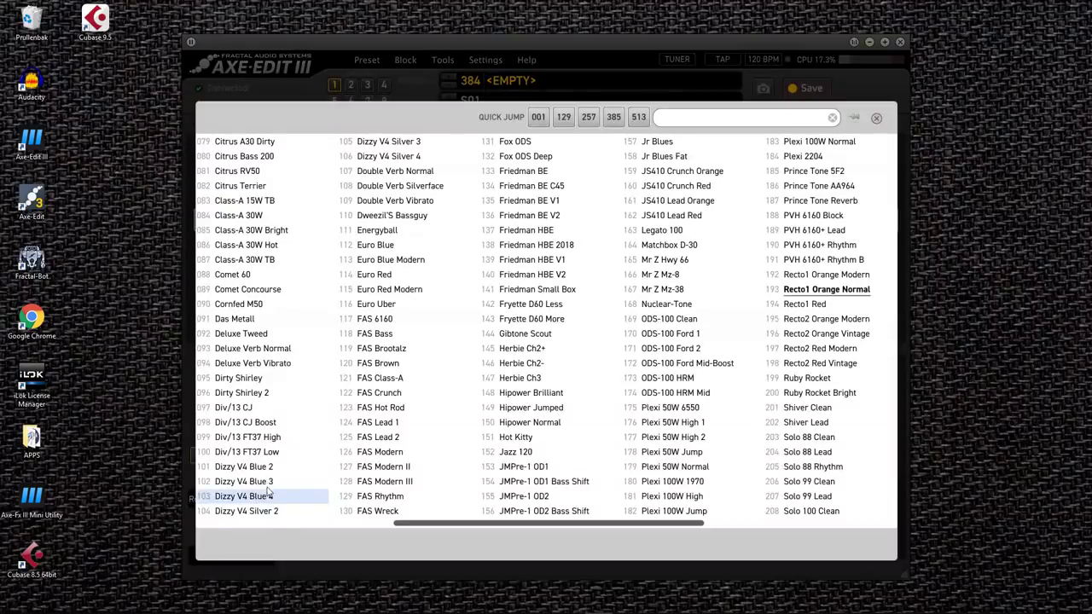
left_click_drag(609, 523, 805, 521)
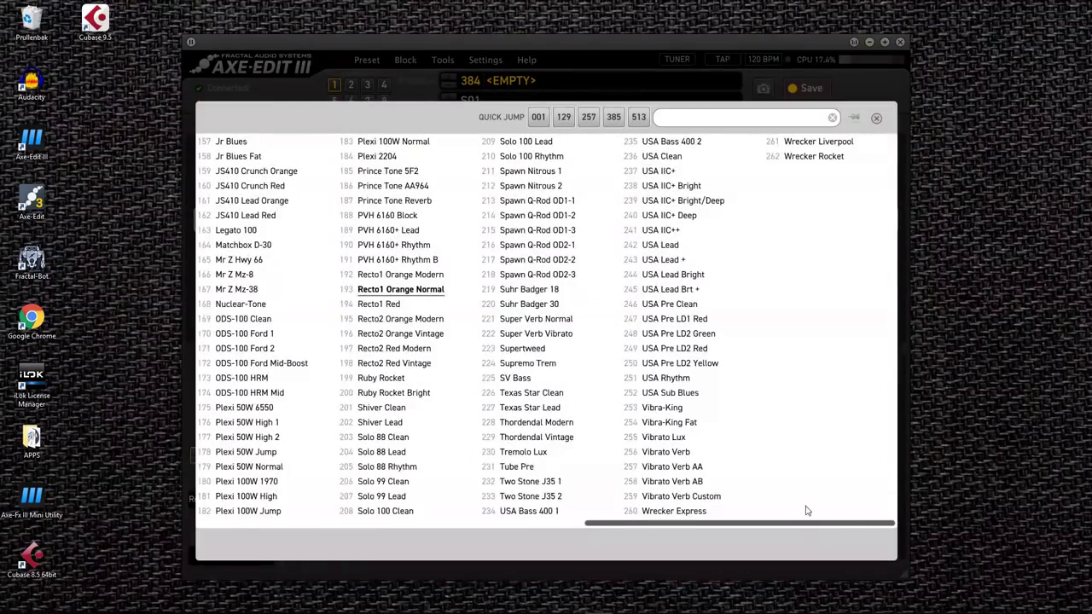
left_click(674, 231)
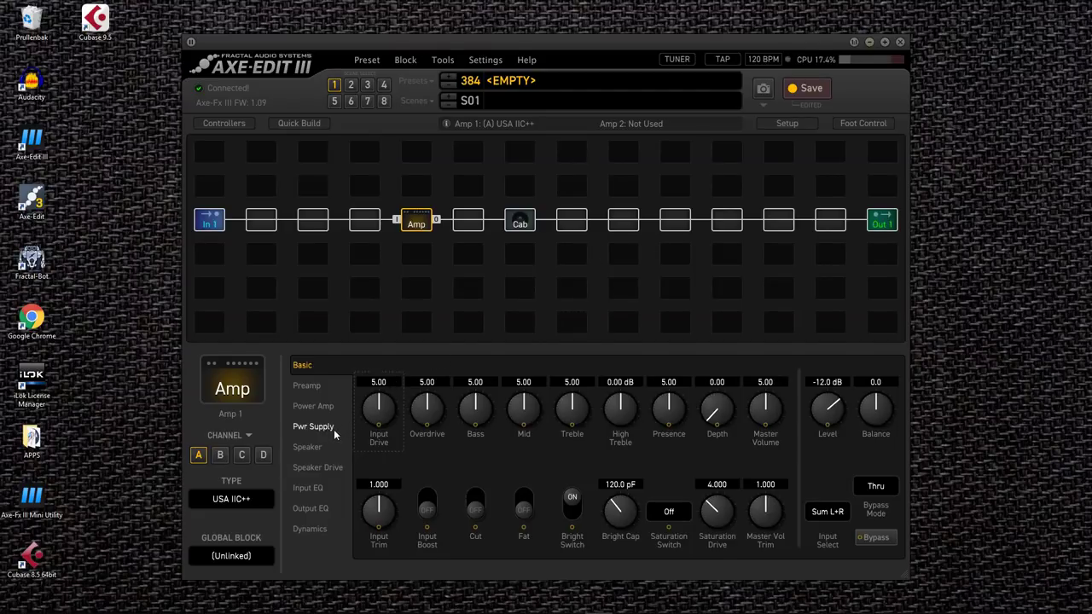
- Cut the amp's 240, 750 and 2200 Hz output EQ bands and raise Level to -7.8 dB
left_click(327, 511)
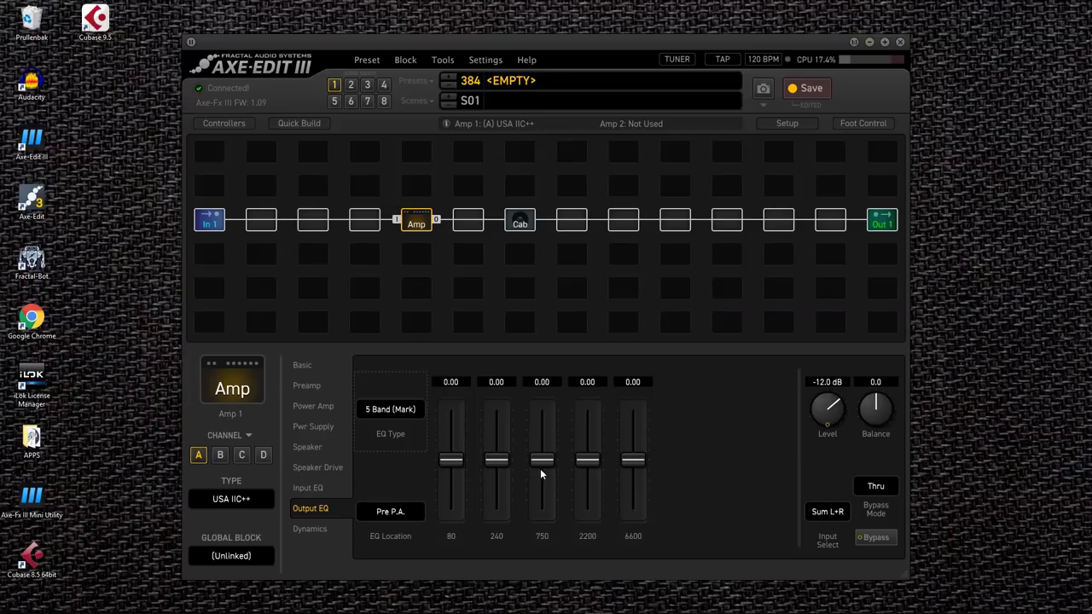
left_click_drag(546, 463, 547, 494)
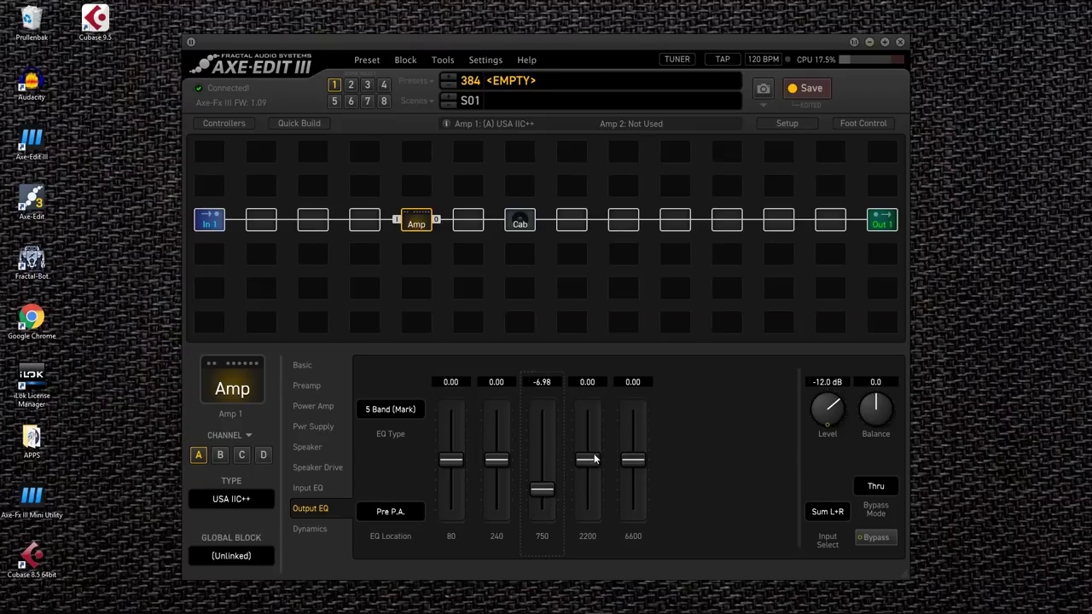
left_click_drag(587, 462, 587, 479)
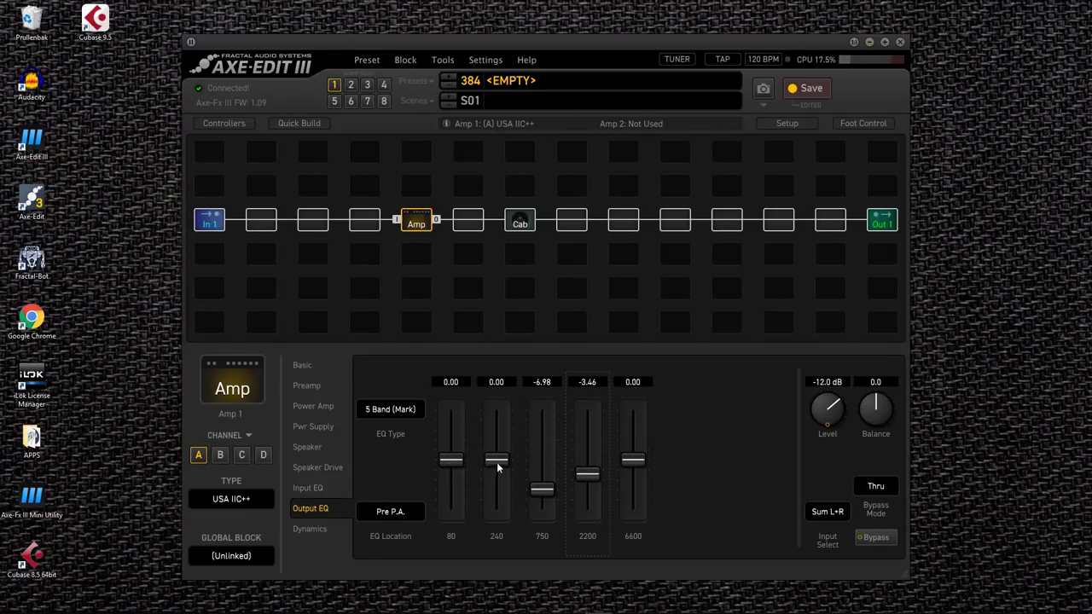
left_click_drag(497, 465, 499, 478)
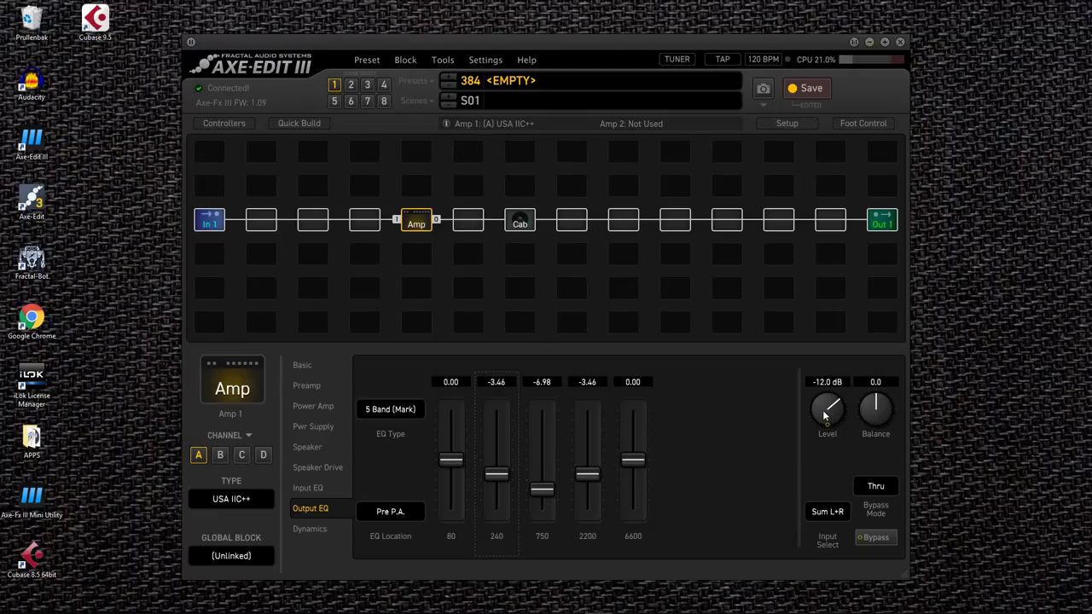
left_click_drag(825, 416, 830, 404)
- Turn Amp 1's Level back down to -12.0 dB while watching the Output 1 meters
left_click(889, 222)
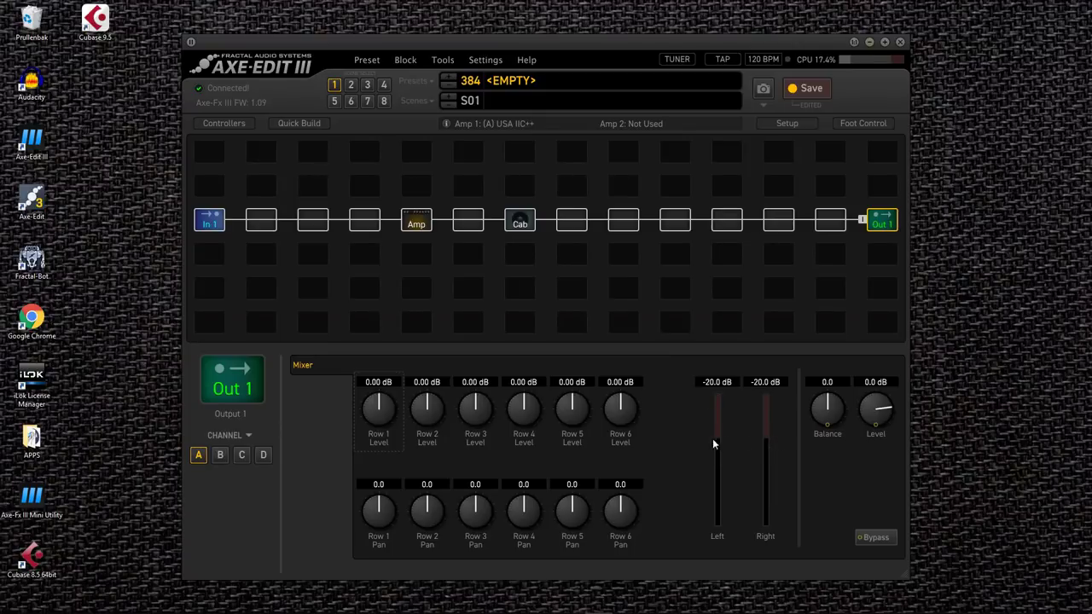
left_click(418, 223)
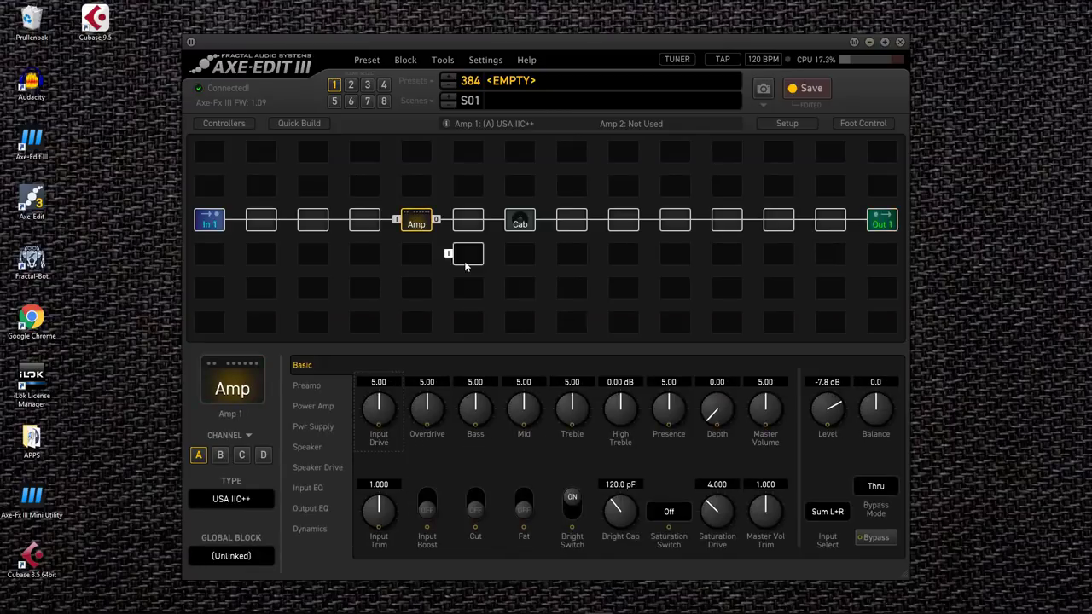
left_click_drag(819, 410, 819, 419)
left_click(884, 224)
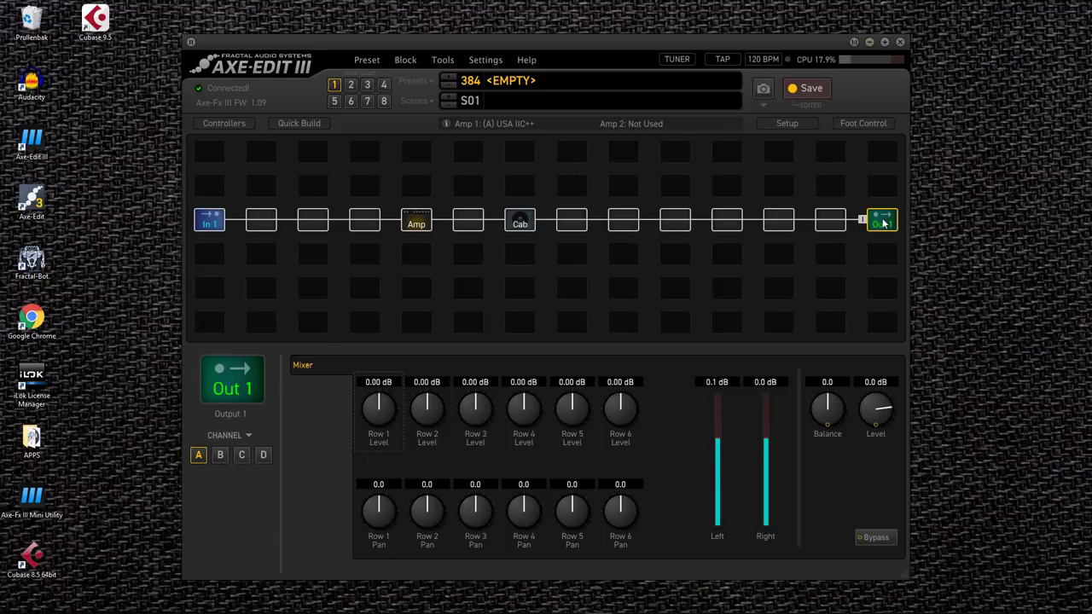
left_click(416, 220)
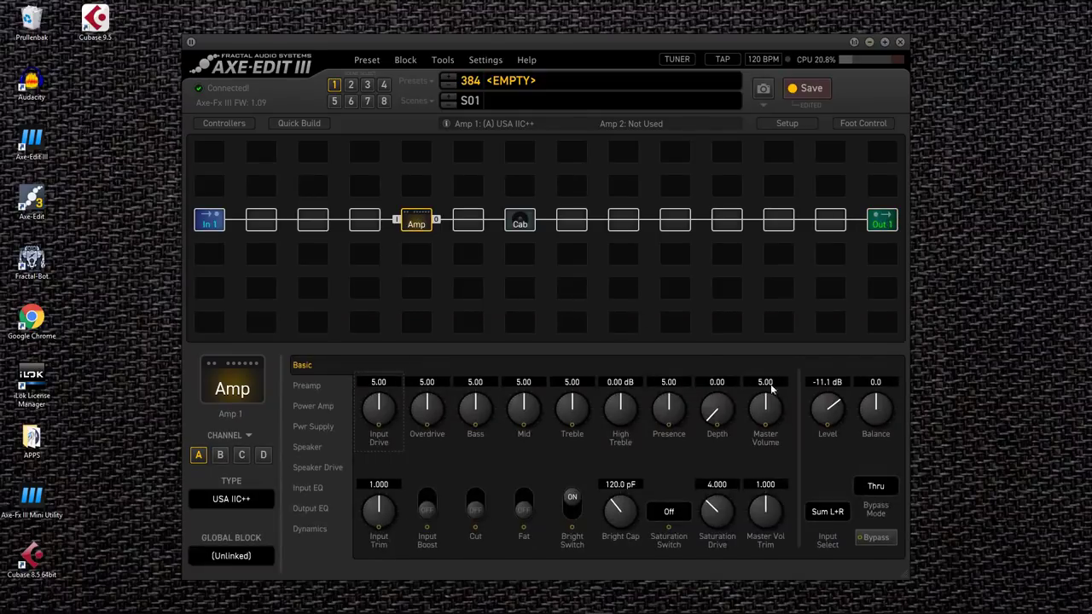
left_click_drag(807, 406, 874, 215)
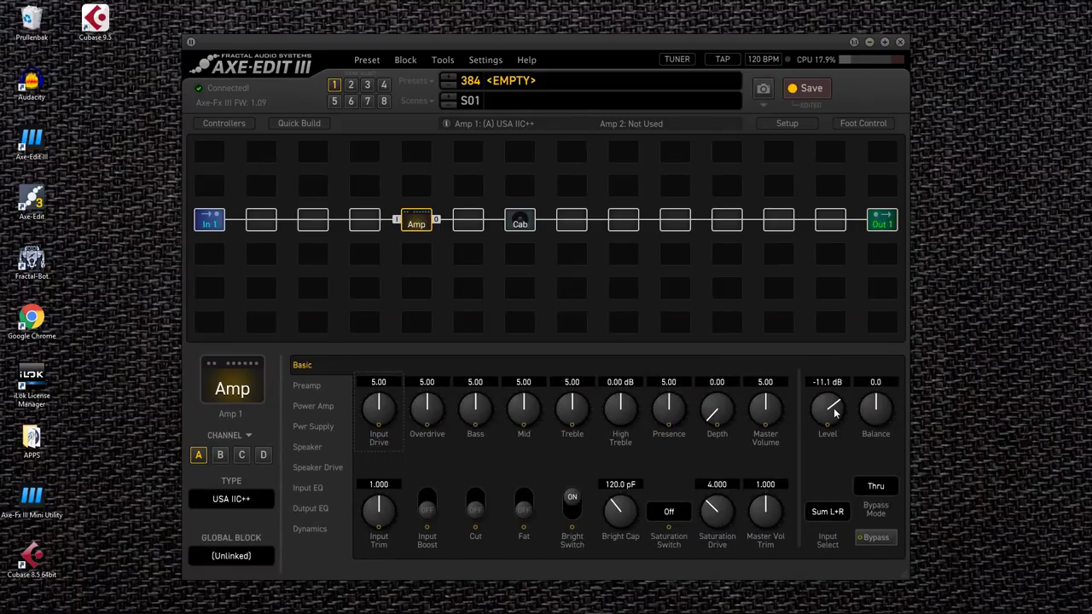
left_click(876, 217)
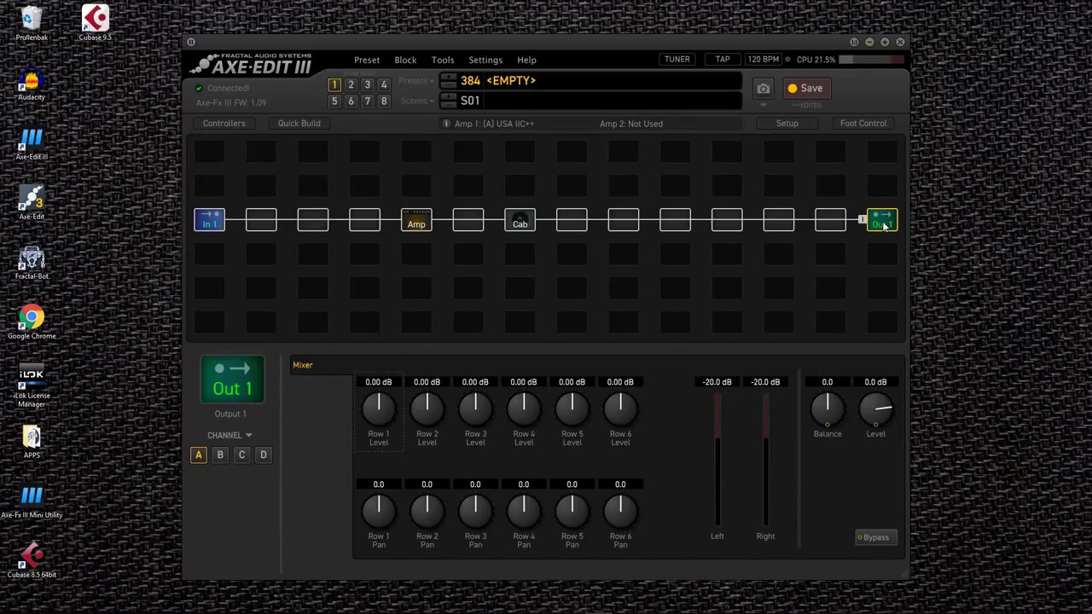
- Push the amp's Input Drive to 9.10 and Overdrive to 9.03
left_click(416, 220)
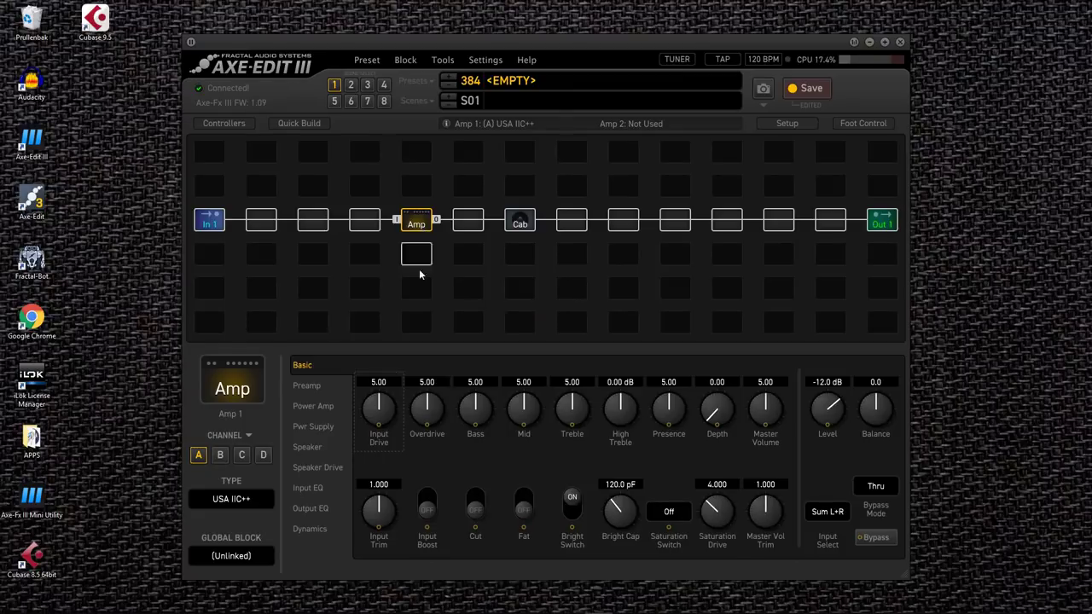
left_click_drag(379, 407, 389, 330)
left_click_drag(427, 408, 441, 314)
scroll(430, 401, "up", 6)
left_click_drag(381, 409, 383, 387)
- Cut the amp's Bass to 0.24 and Mid to 3.89
mouse_move(475, 406)
left_mouse_down()
mouse_move(462, 431)
mouse_move(469, 461)
left_mouse_up()
scroll(474, 414, "down", 2)
scroll(474, 415, "down", 2)
scroll(474, 415, "down", 2)
scroll(474, 415, "down", 5)
scroll(474, 414, "down", 5)
left_click_drag(486, 414, 524, 418)
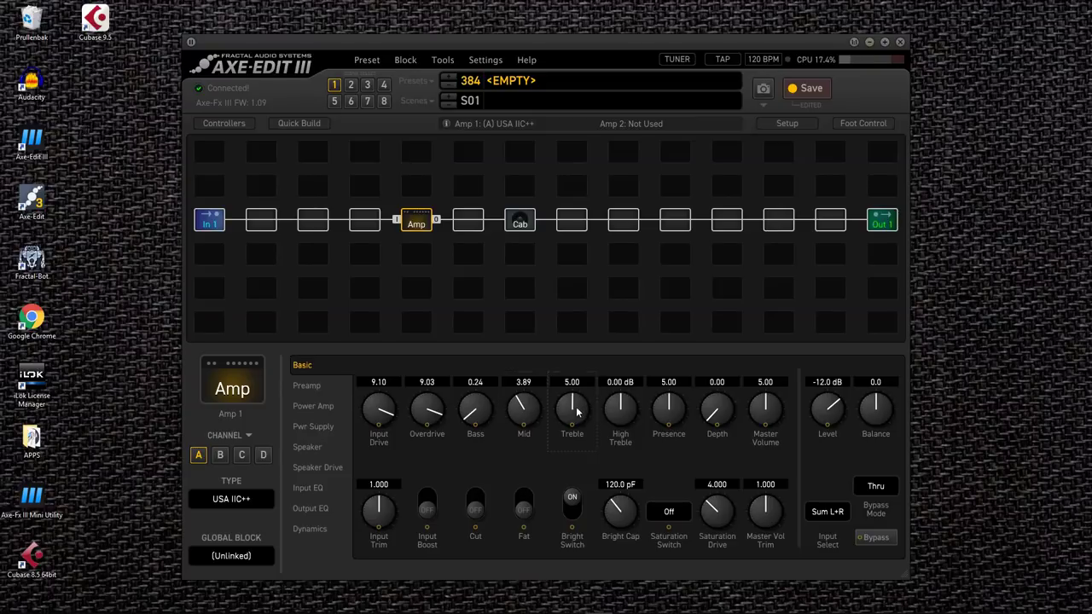
- On the USA IIC++ Basic page, set Treble to 6.93 and Presence to 4.25
left_click_drag(578, 411, 597, 374)
scroll(581, 409, "up", 1)
left_click_drag(581, 409, 570, 418)
left_click_drag(570, 418, 603, 343)
mouse_move(603, 344)
left_mouse_down()
mouse_move(688, 410)
mouse_move(672, 410)
left_mouse_up()
left_click(888, 220)
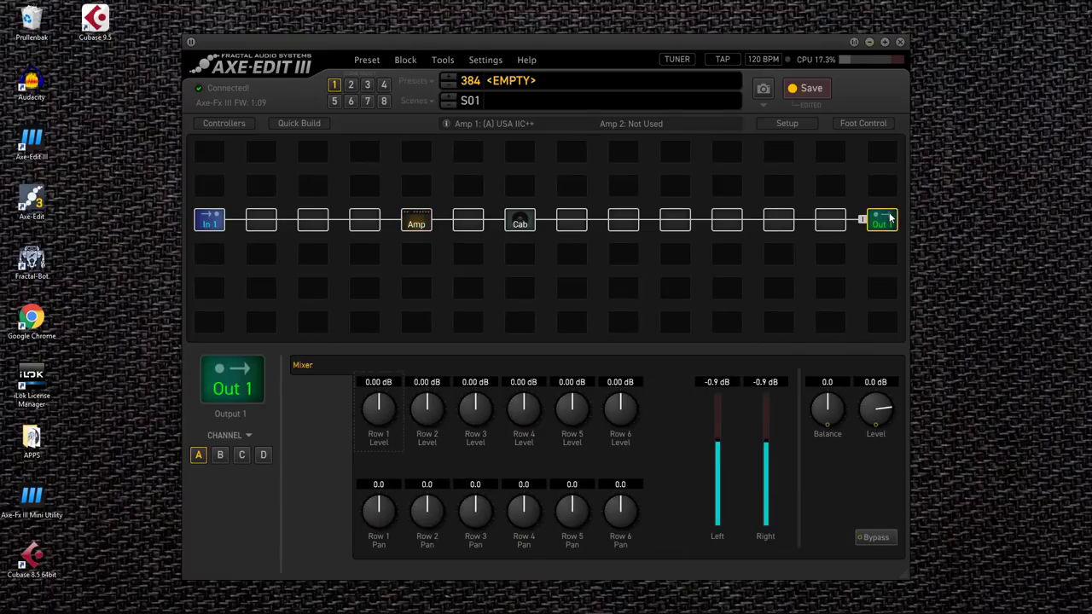
left_click(413, 223)
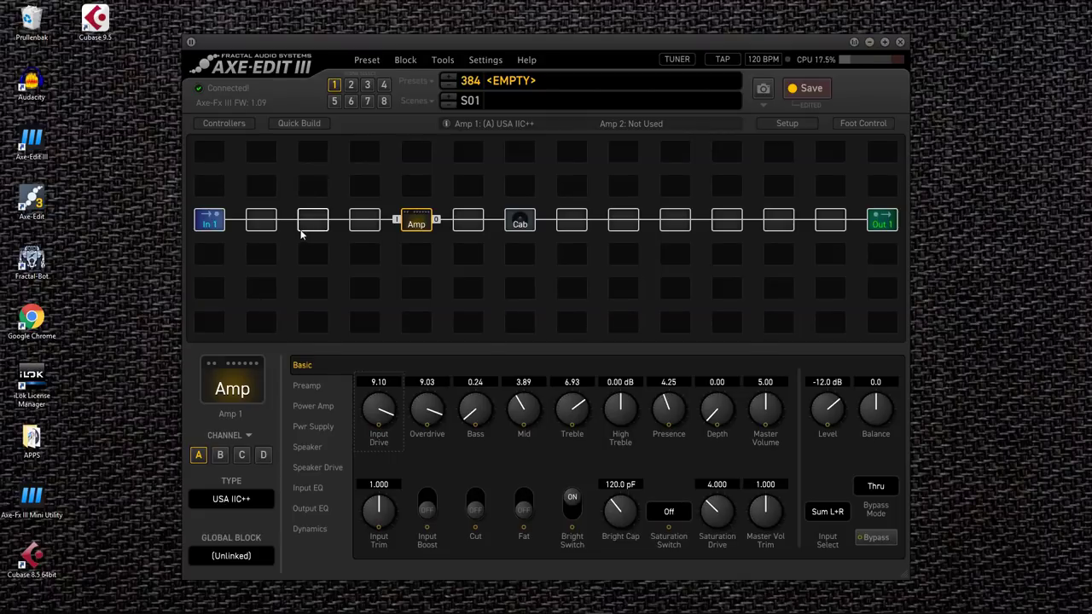
- Set Input 1's gate to Classic with -68.5 dB threshold, 3.47 ratio and 1 ms attack/release
left_click(213, 222)
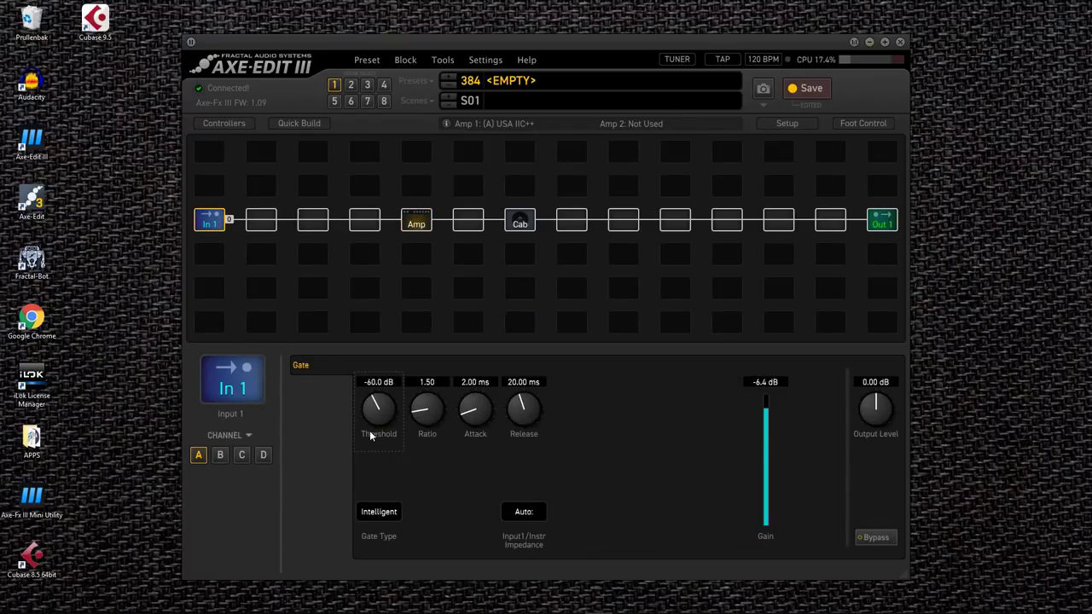
left_click(386, 511)
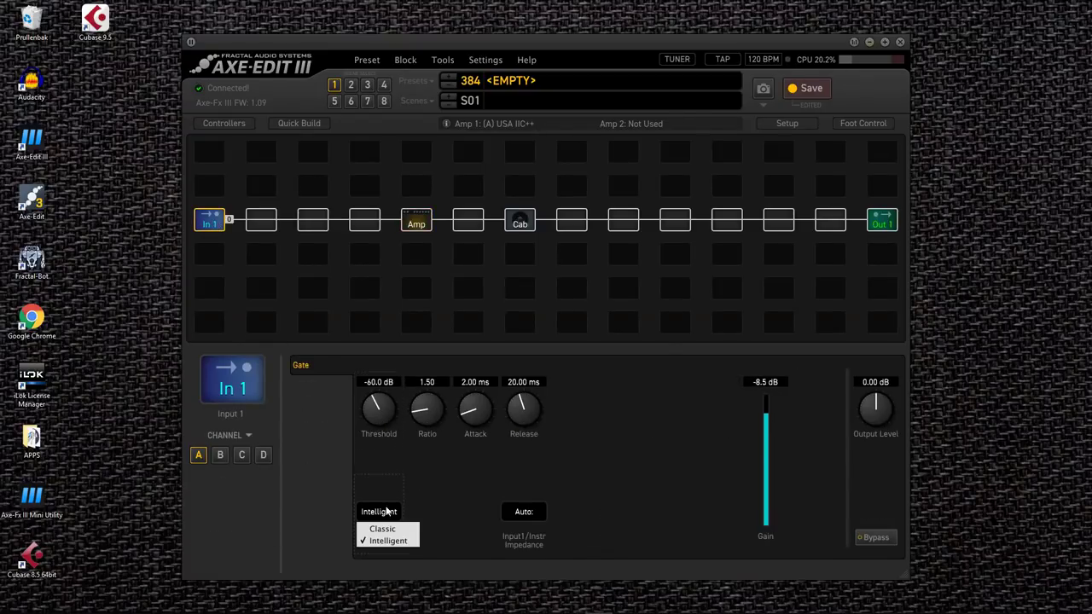
left_click(386, 527)
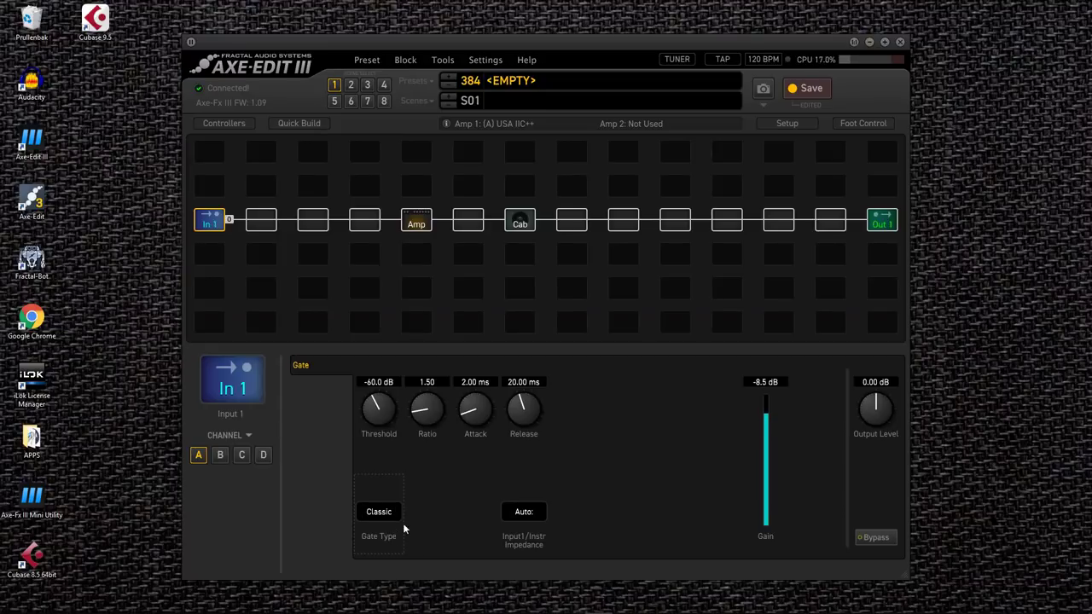
mouse_move(394, 416)
left_mouse_down()
mouse_move(377, 413)
mouse_move(443, 370)
mouse_move(450, 351)
left_mouse_up()
mouse_move(468, 388)
left_mouse_down()
mouse_move(470, 472)
mouse_move(520, 529)
left_mouse_up()
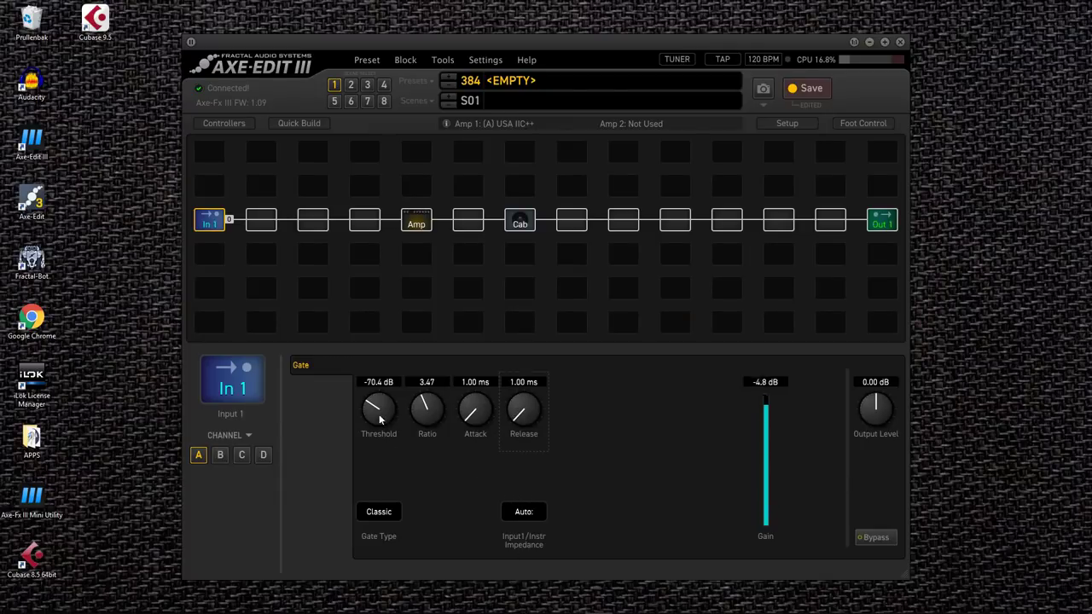
left_click_drag(380, 418, 376, 410)
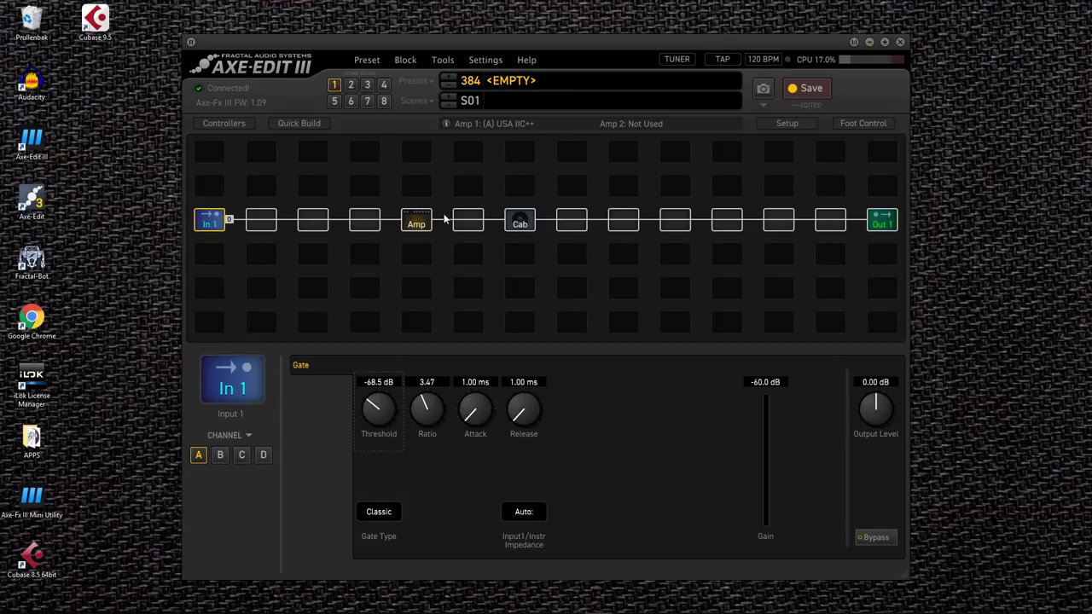
- Turn the USA IIC++ amp's Input Trim knob up to 1.344
left_click(416, 221)
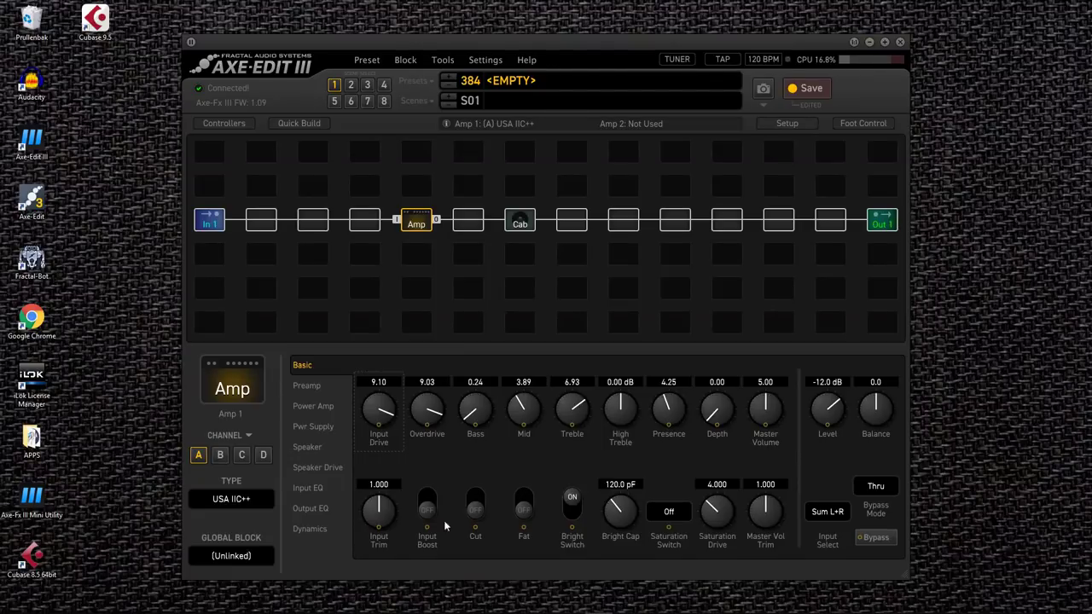
left_click_drag(387, 519, 384, 510)
scroll(384, 510, "up", 1)
scroll(381, 509, "up", 2)
- Insert a Reverb 1 block into the empty slot after the cab
left_click(630, 221)
right_click(630, 221)
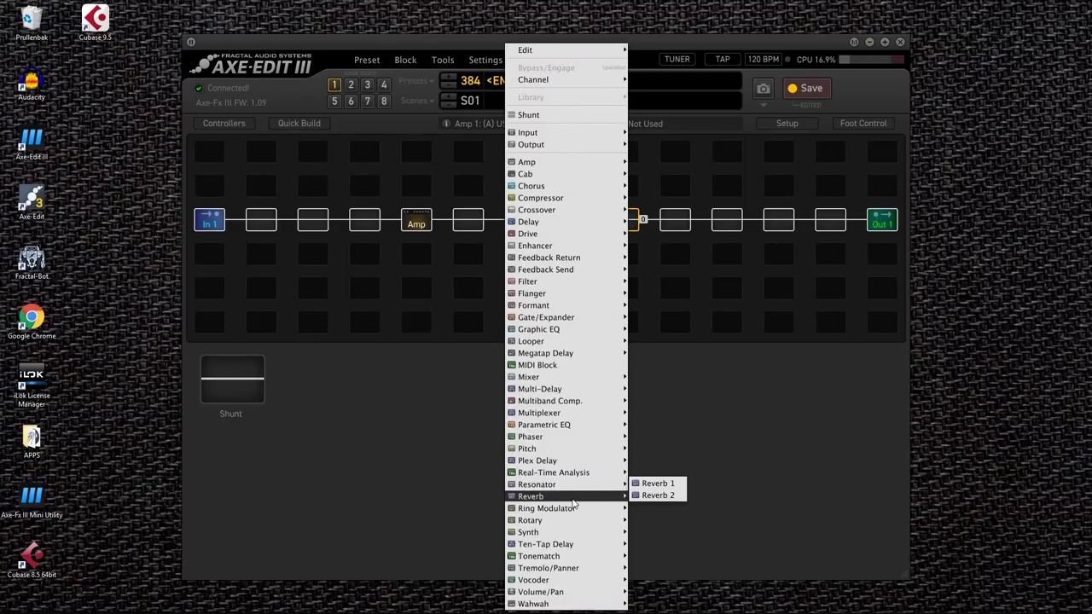
left_click(662, 484)
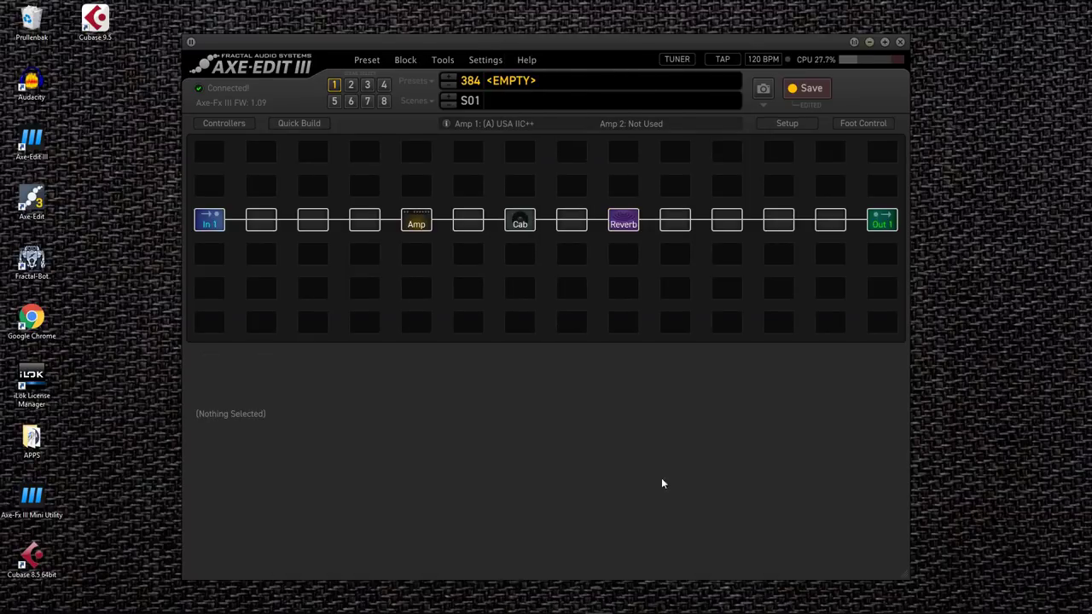
- Set the reverb type to Recording Studio C and trim its mix to 10.3%
left_click(621, 220)
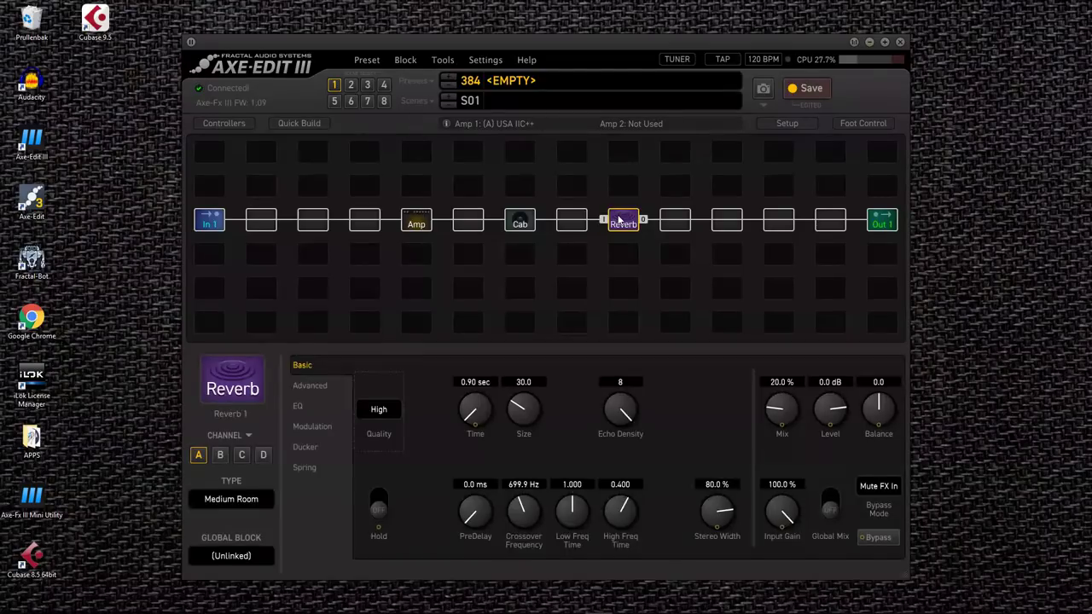
left_click(269, 499)
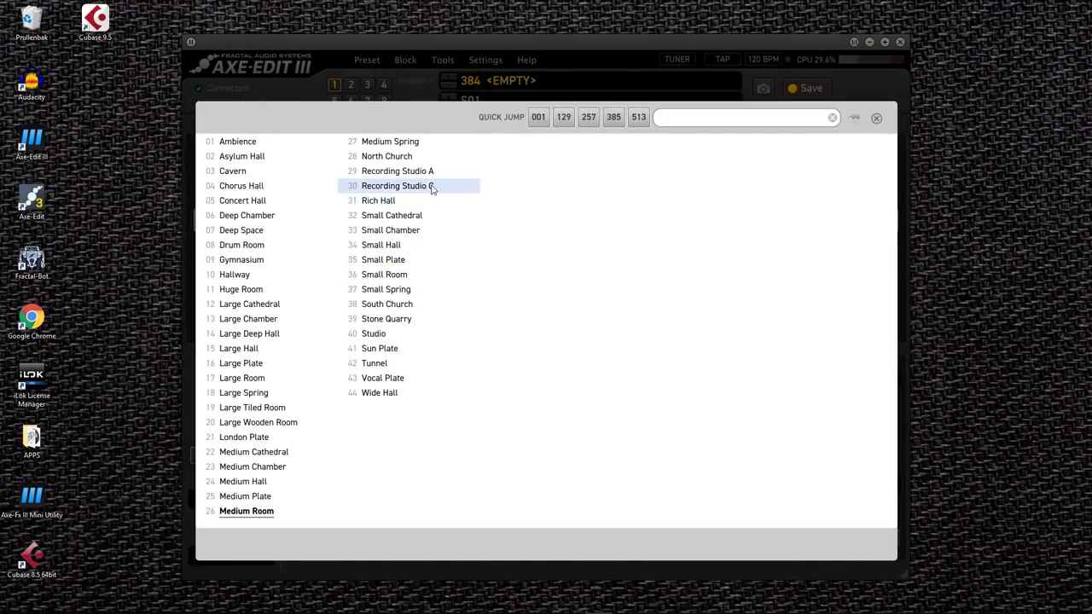
left_click(432, 189)
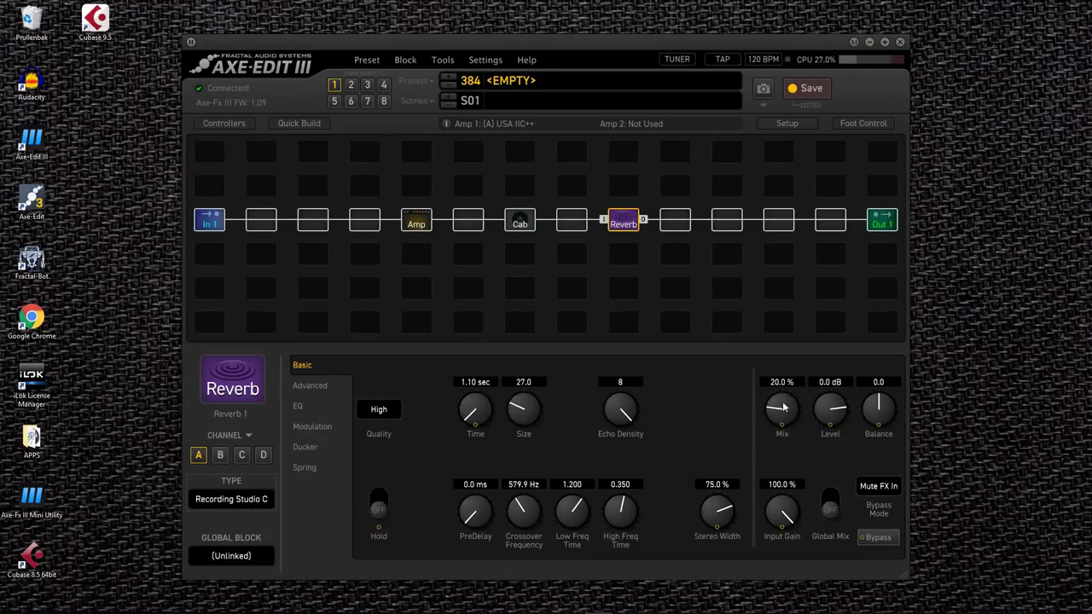
left_click_drag(784, 408, 780, 420)
left_click_drag(781, 421, 778, 426)
- Bypass Reverb 1 and set the cab's Room/Air Room Level to 33.5%
left_click(623, 221)
left_click(520, 220)
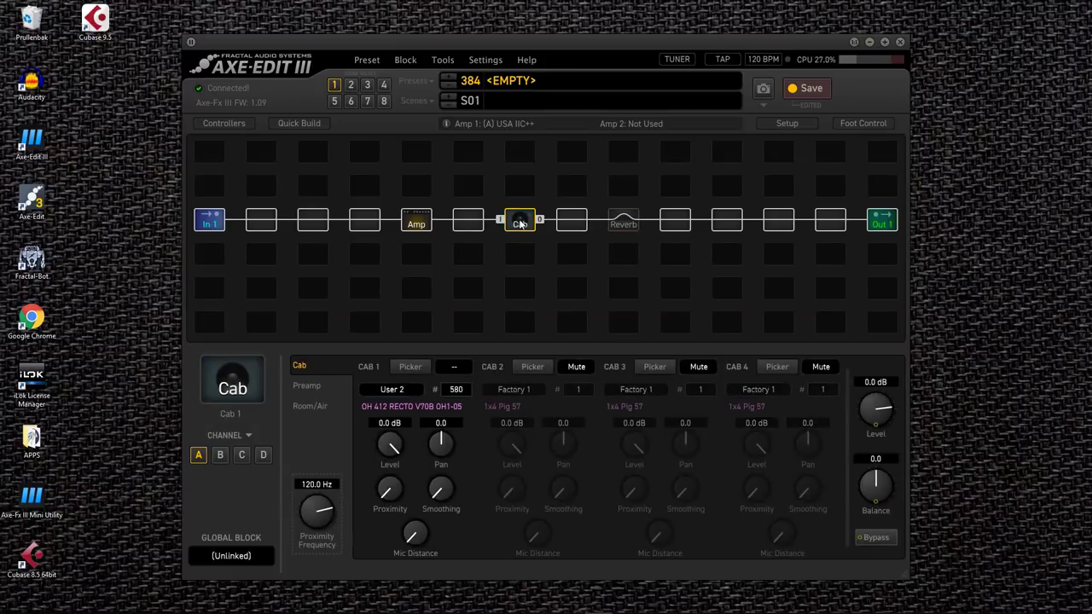
left_click(308, 406)
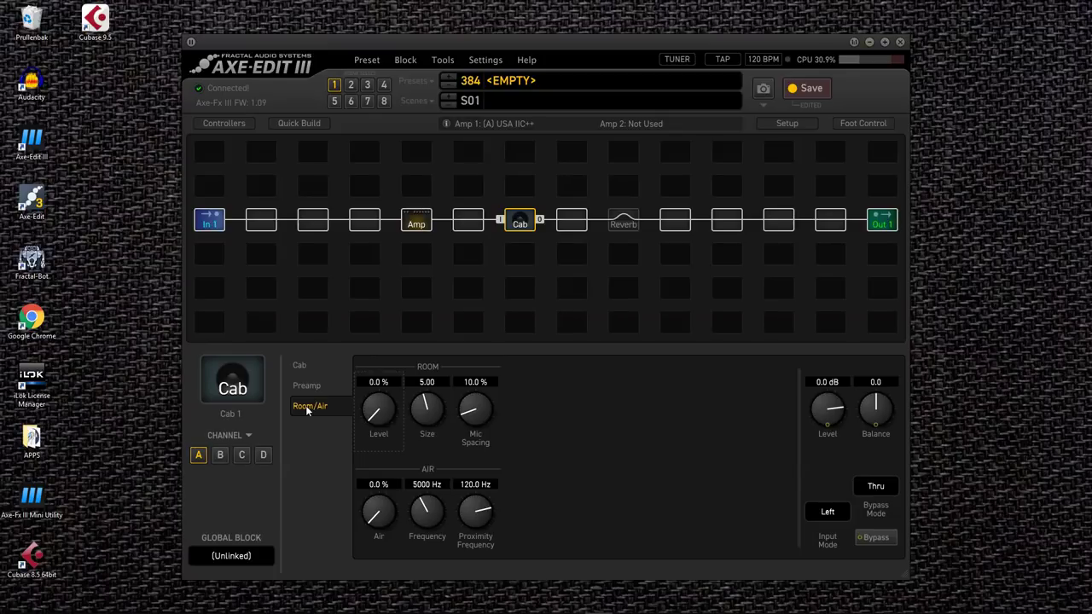
left_click_drag(376, 414, 398, 269)
scroll(384, 399, "up", 1)
scroll(380, 407, "up", 1)
left_click_drag(380, 407, 391, 591)
left_click_drag(376, 425, 408, 294)
left_click_drag(390, 401, 385, 413)
- Lower Reverb 1's mix to 9.6% and bypass it for comparison
left_click(625, 225)
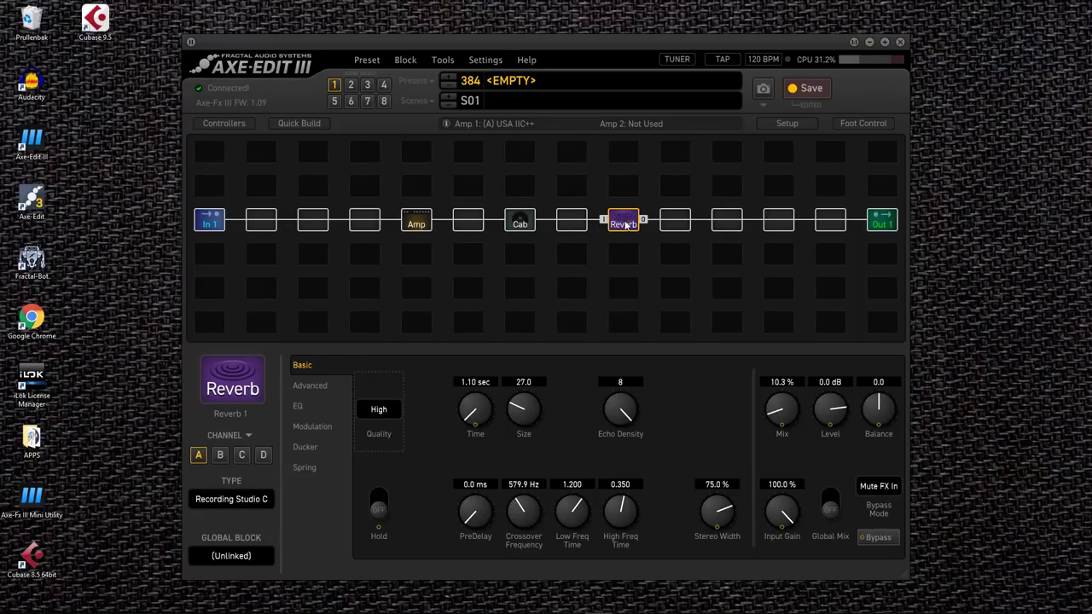
scroll(787, 409, "down", 1)
left_click(627, 223, "ctrl")
- Set the cab's Room Level to about 36% and re-enable the reverb
left_click(519, 221)
left_click(321, 408)
left_click_drag(376, 411, 380, 557)
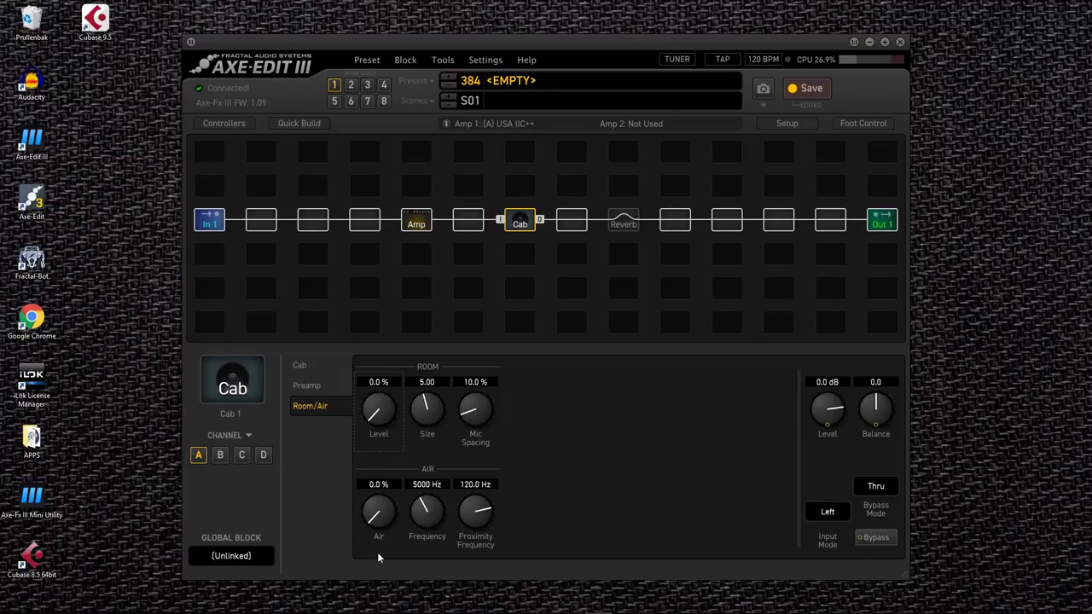
left_click_drag(367, 412, 410, 327)
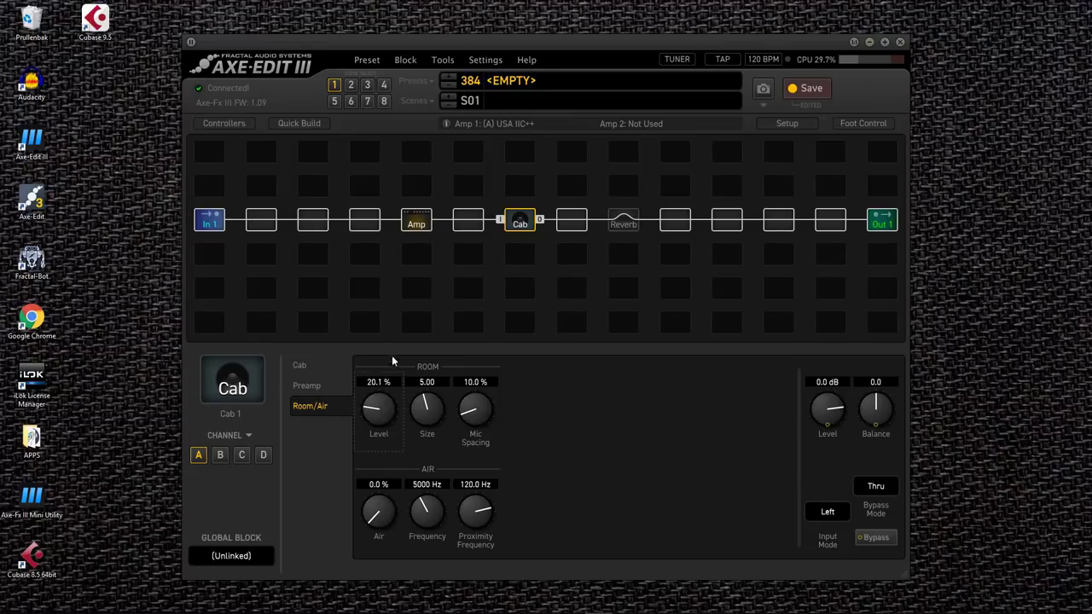
left_click(622, 220)
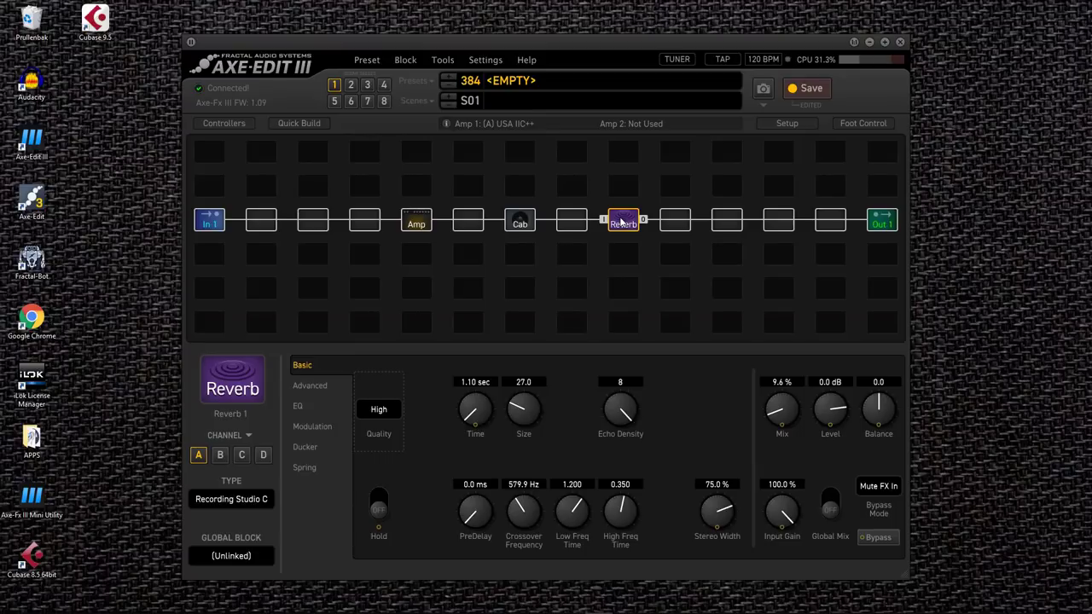
- Load User 2 impulse #630, OH 412 TRAD V70 OH1-05, into Cab 1
left_click(524, 223)
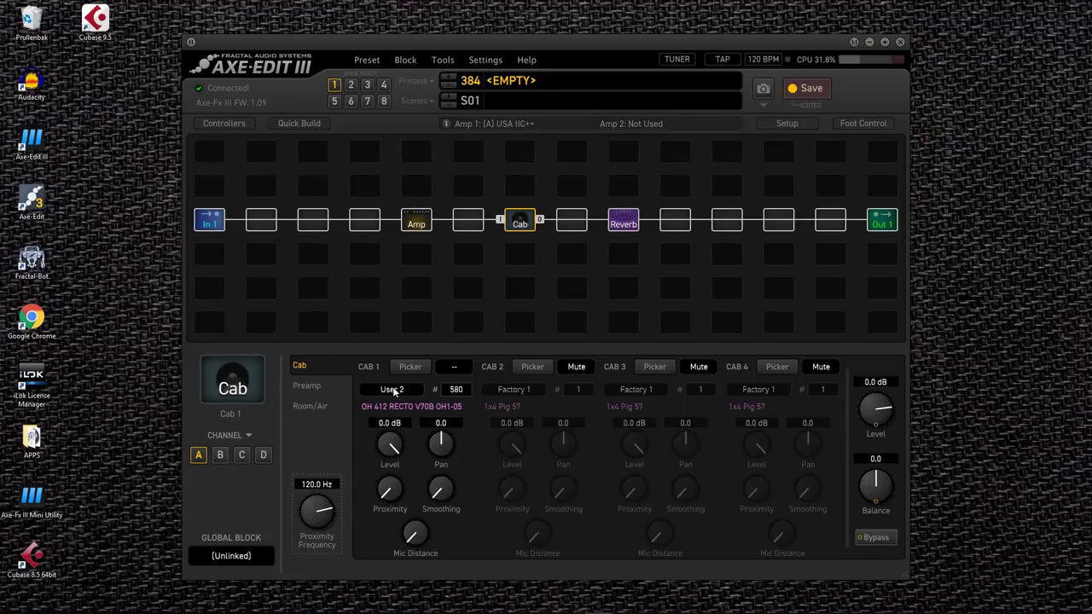
left_click(409, 367)
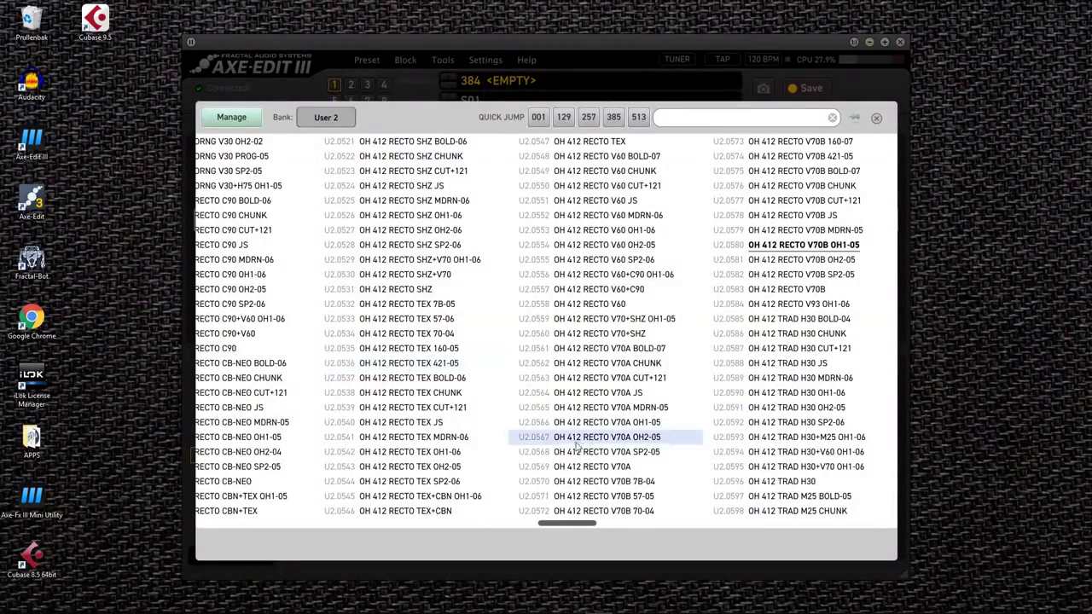
left_click_drag(580, 524, 619, 529)
double_click(851, 215)
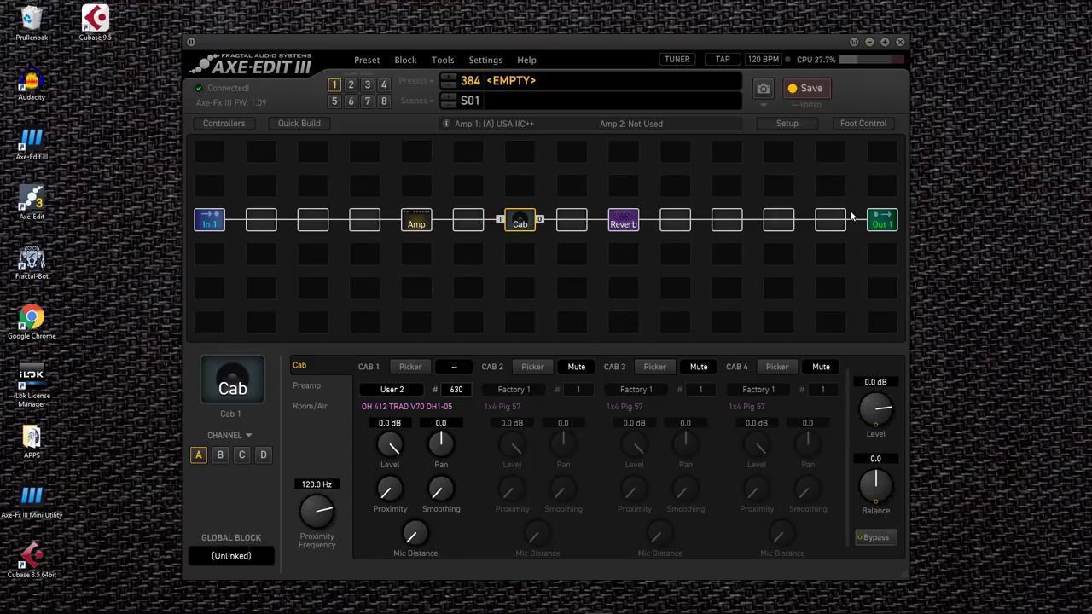
- Switch Cab 1 to User 1 impulse #547, OH 212 RECTO V70B OH1-05
left_click(402, 390)
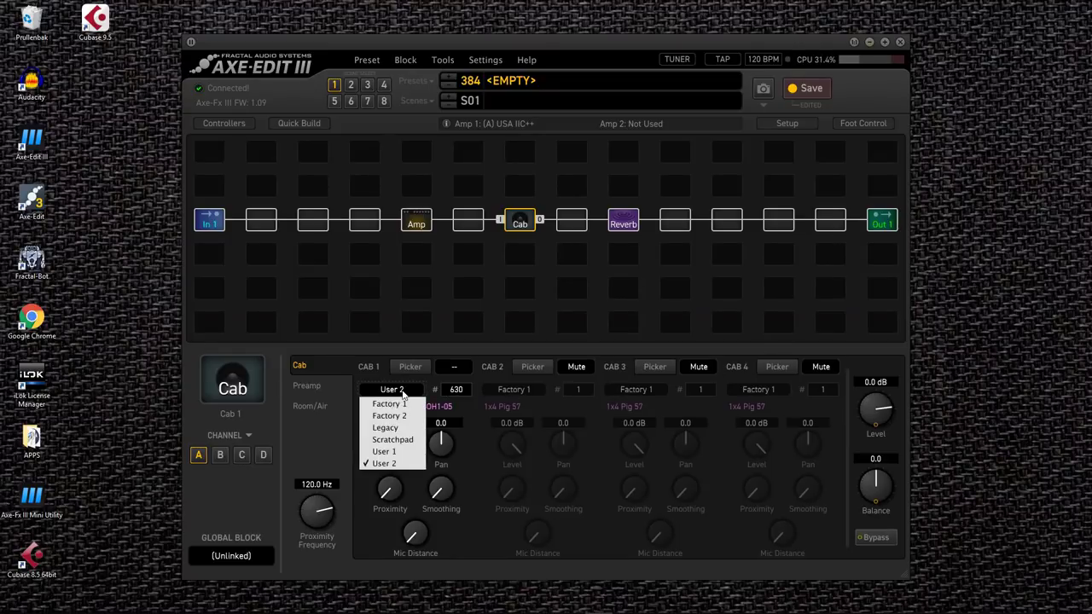
left_click(384, 452)
left_click(411, 366)
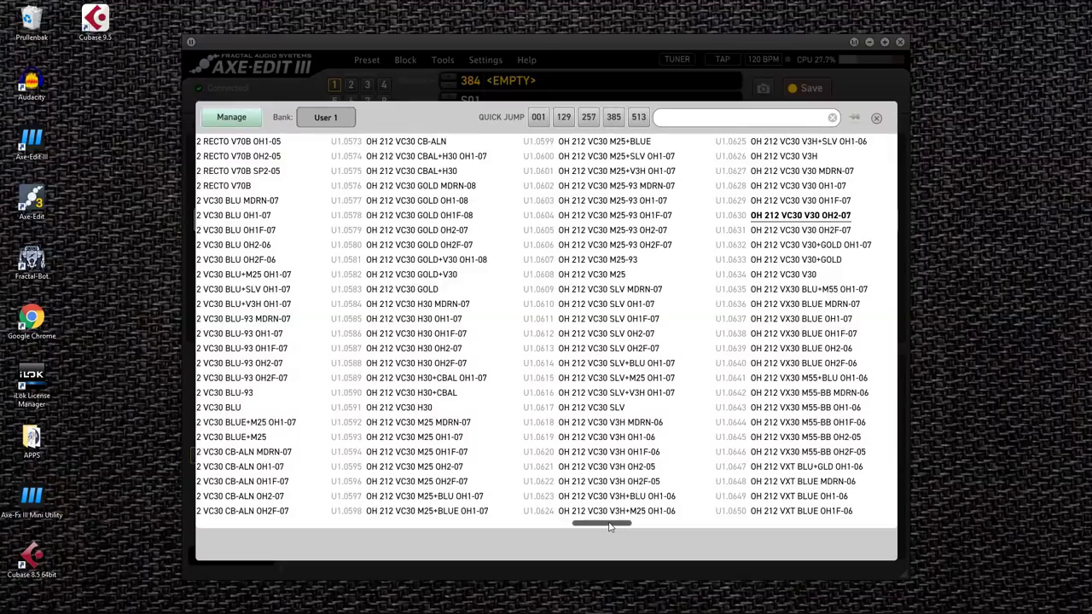
left_click_drag(609, 527, 555, 525)
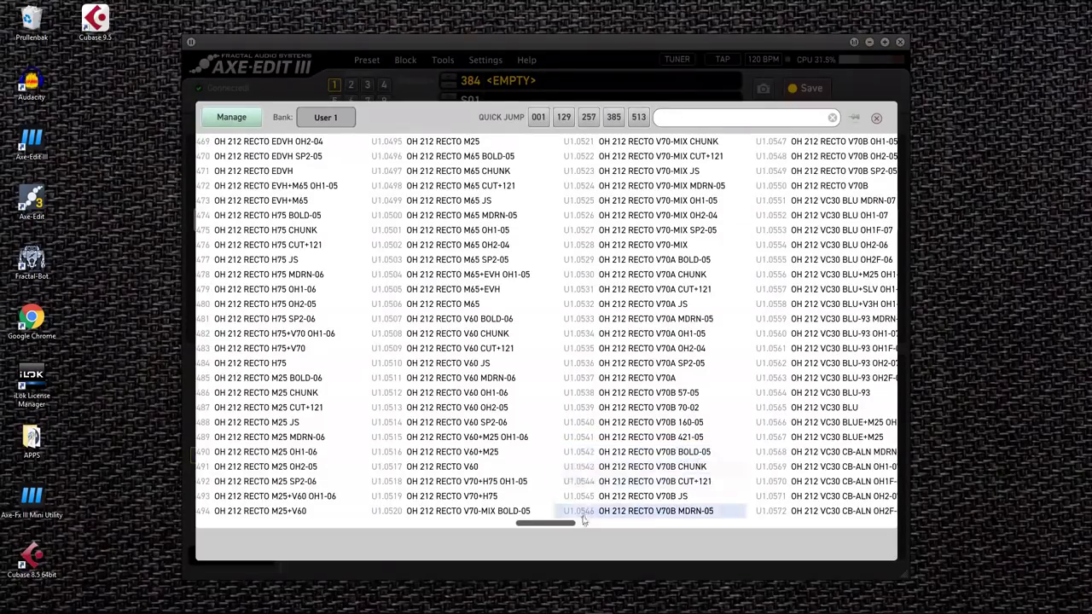
left_click_drag(565, 526, 567, 526)
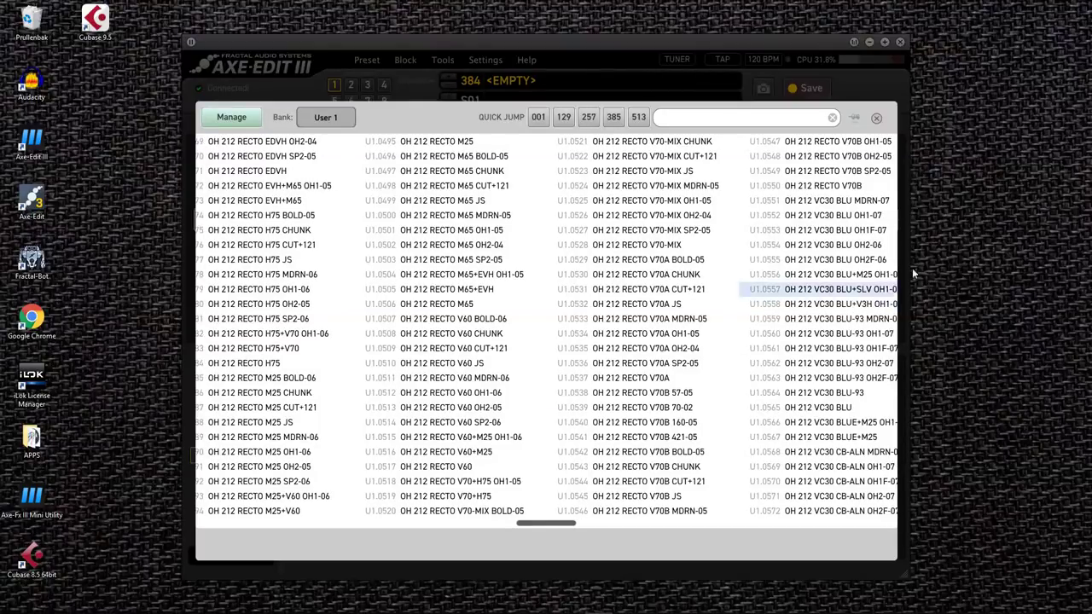
double_click(856, 143)
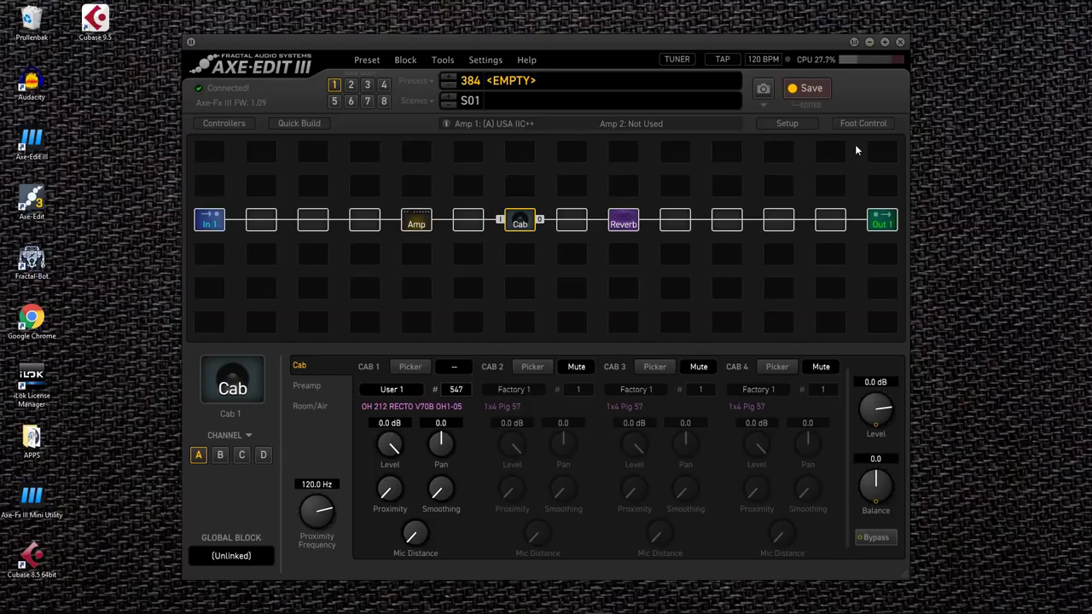
- Load User 2 impulse #411, OH 412 MRBW MED JPS, into Cab 1
left_click(408, 393)
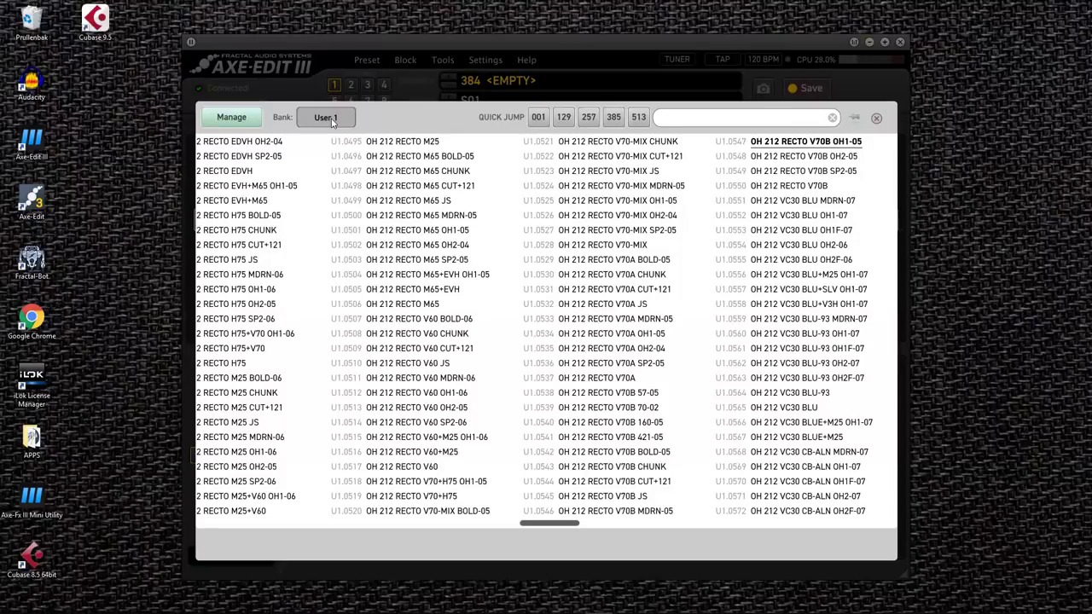
left_click(333, 119)
left_click(324, 173)
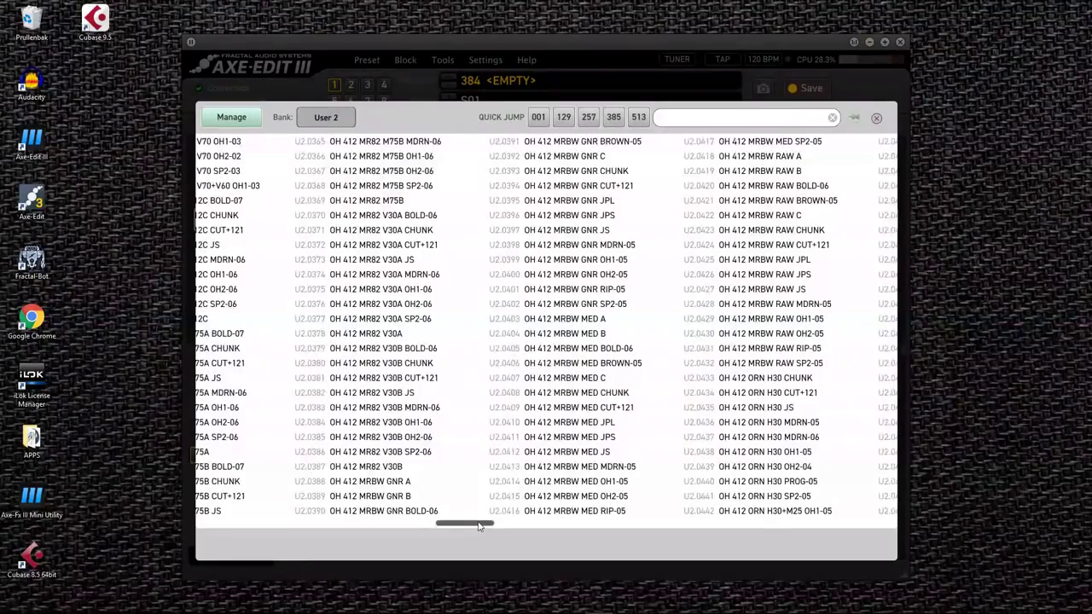
left_click_drag(481, 528, 469, 527)
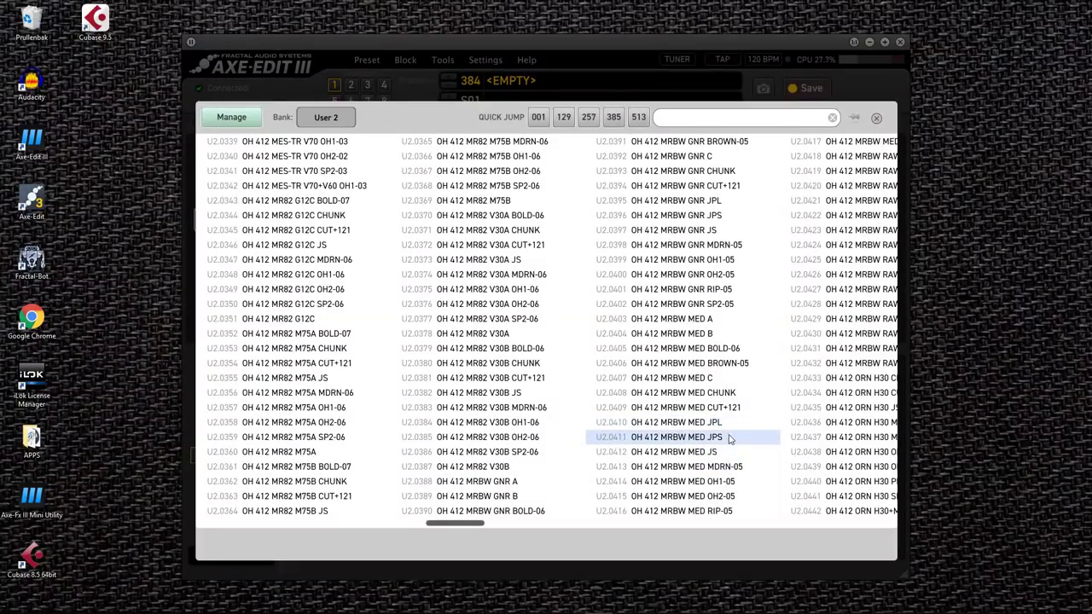
double_click(729, 438)
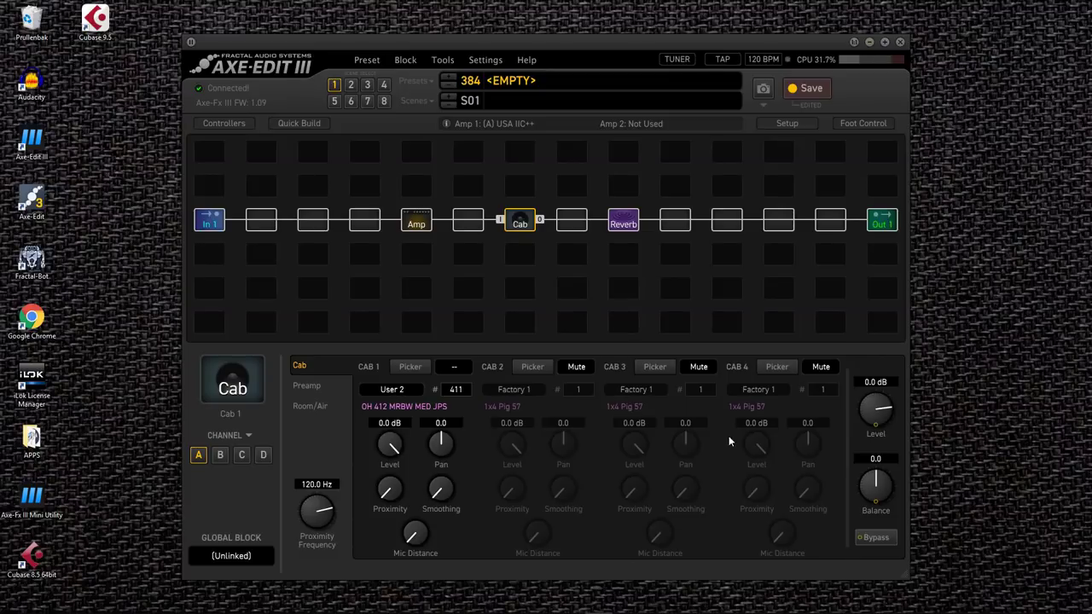
left_click(395, 390)
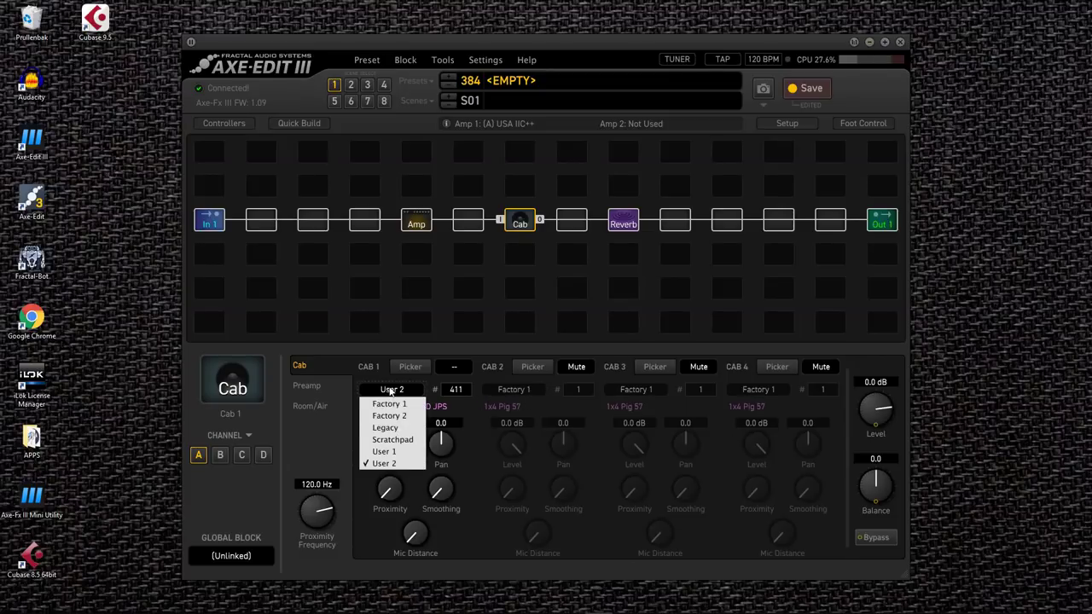
left_click(381, 381)
left_click(410, 367)
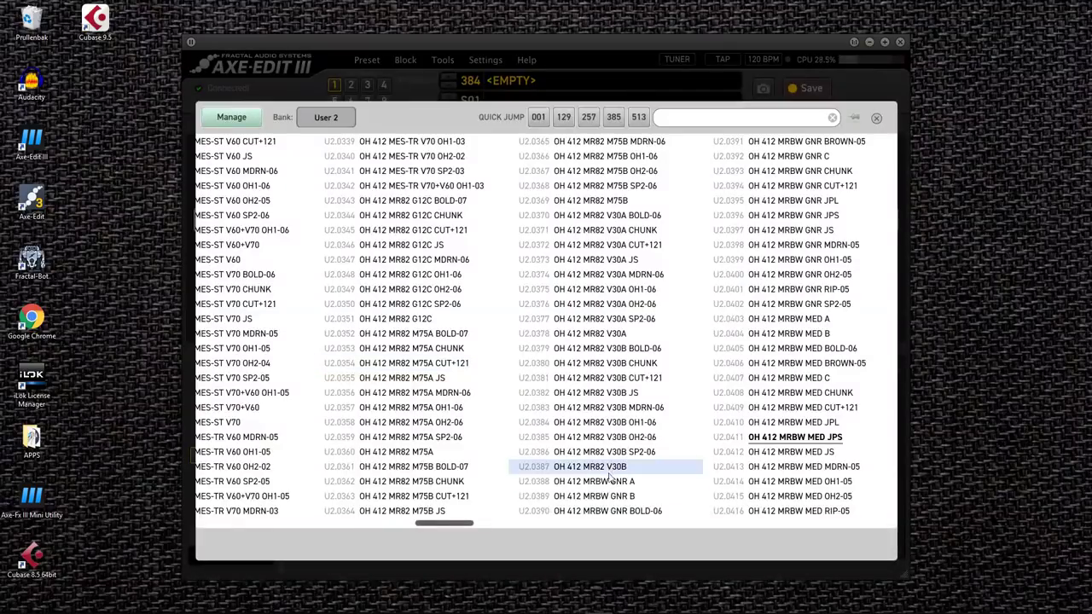
double_click(808, 483)
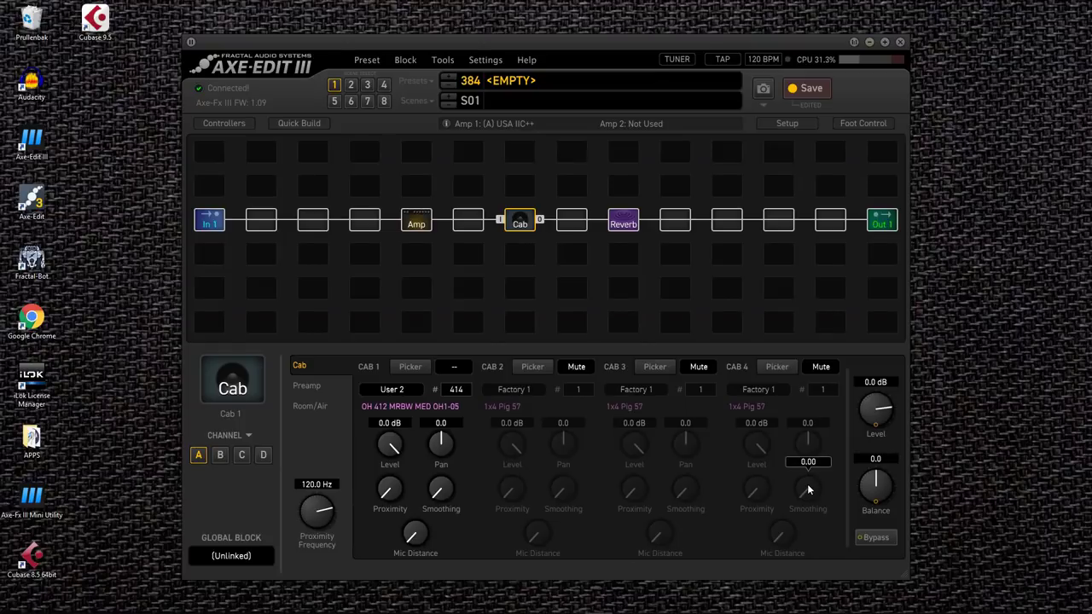
left_click(410, 366)
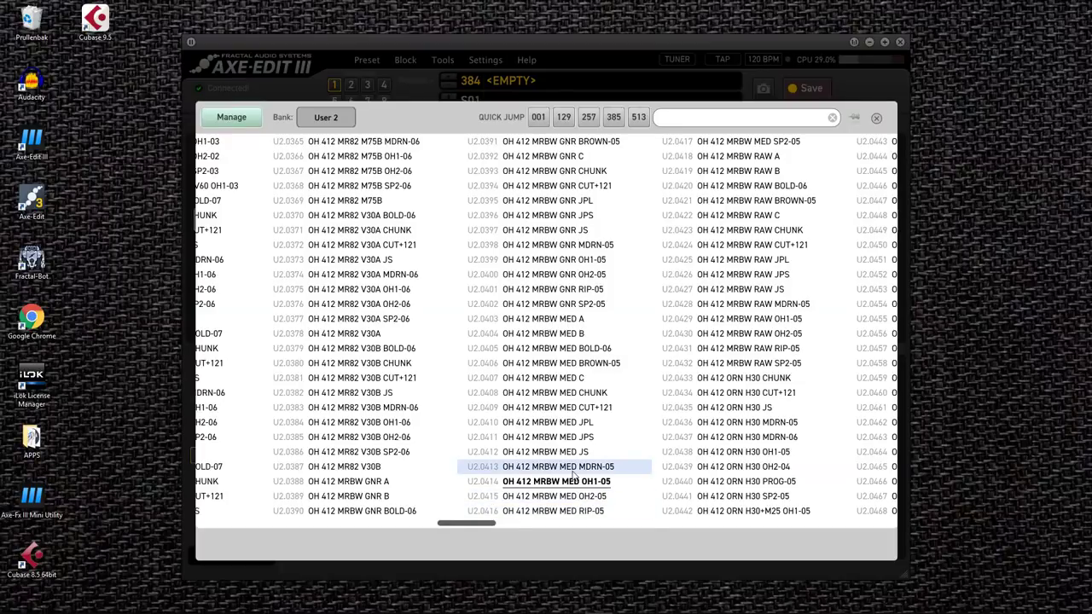
double_click(542, 438)
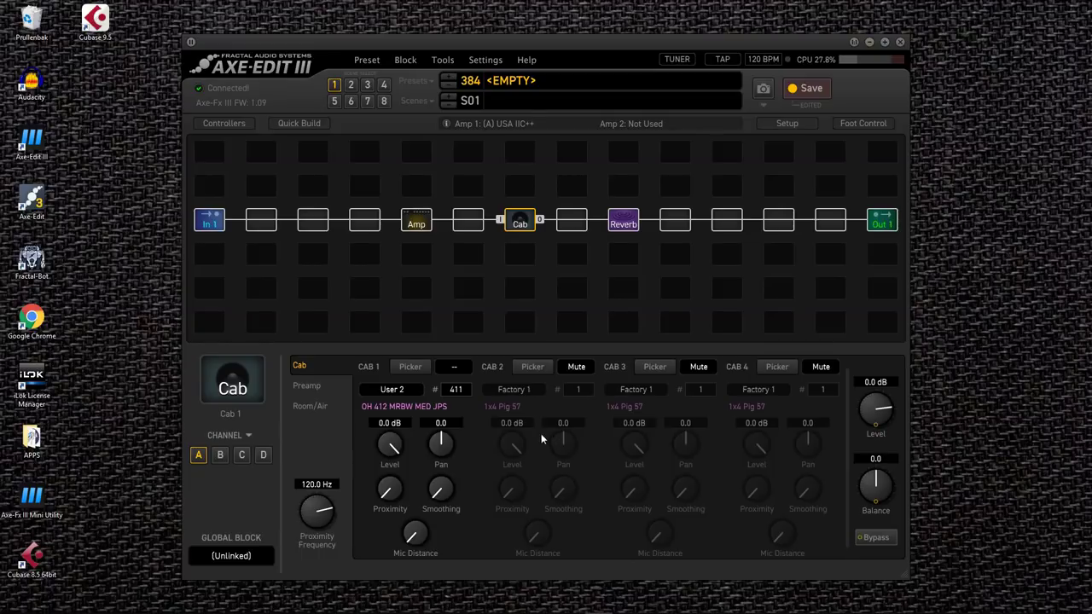
- Set the USA IIC++ amp's Presence to 4.69 and Bass to 0.00
left_click(416, 222)
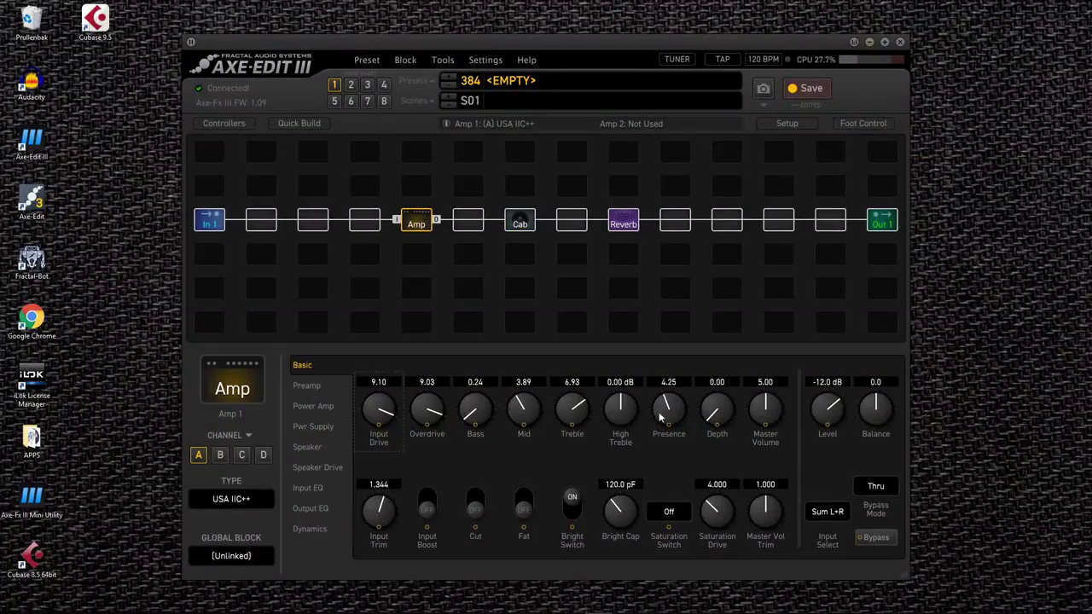
left_click_drag(662, 415, 670, 405)
left_click_drag(483, 408, 483, 422)
left_click(520, 220)
- On the Cab block's Preamp page, raise the low cut from 20 Hz to about 92 Hz
left_click(321, 388)
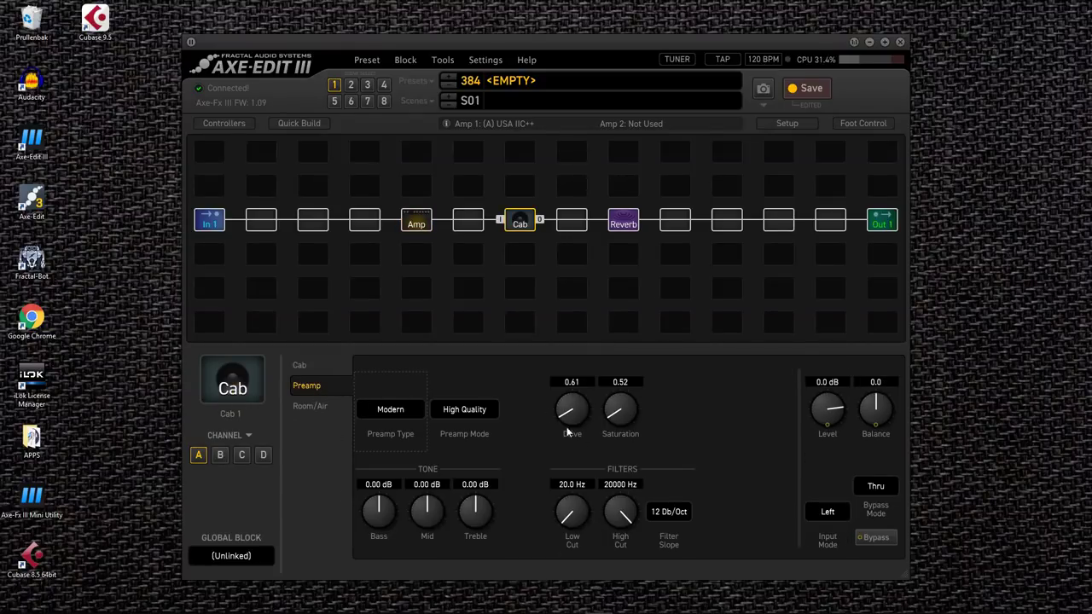
mouse_move(585, 513)
left_mouse_down()
mouse_move(580, 454)
mouse_move(595, 424)
left_mouse_up()
left_click_drag(572, 507, 570, 503)
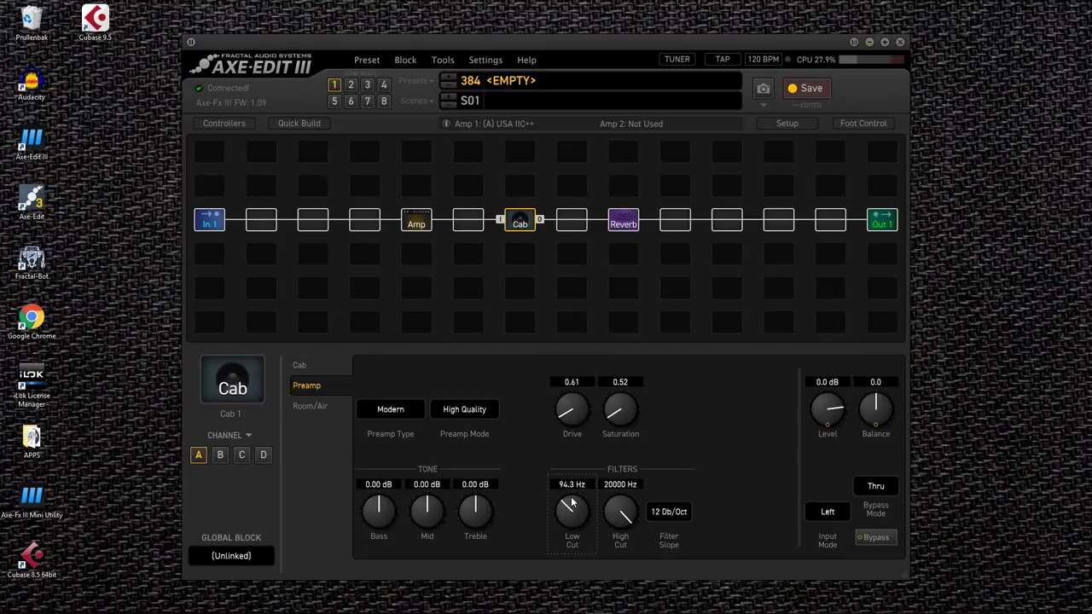